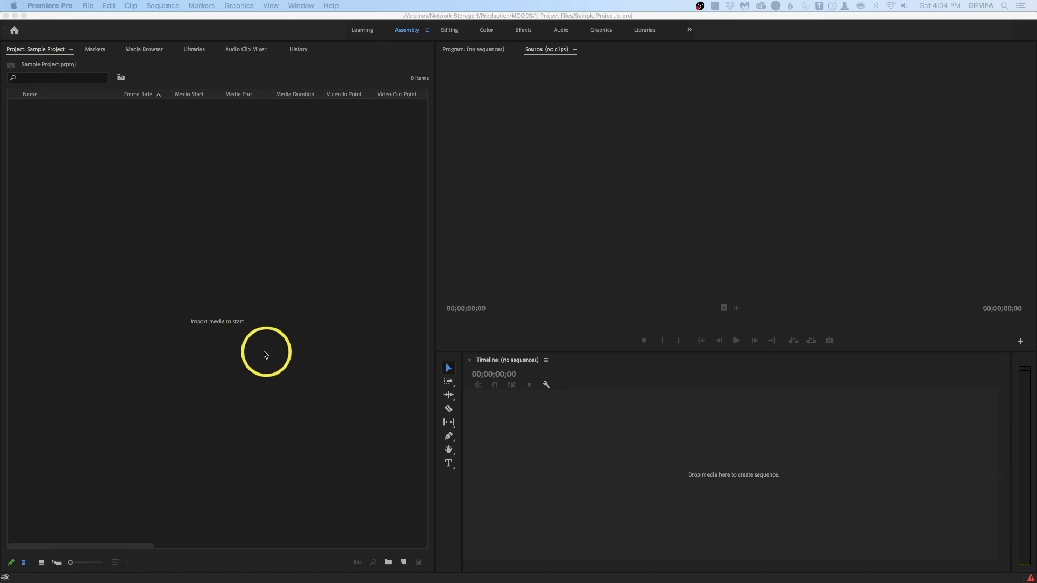
# - Show all open windows with Mission Control, revealing the empty Sample Project over the desktop
pyautogui.hotkey('ctrl', 'Up')
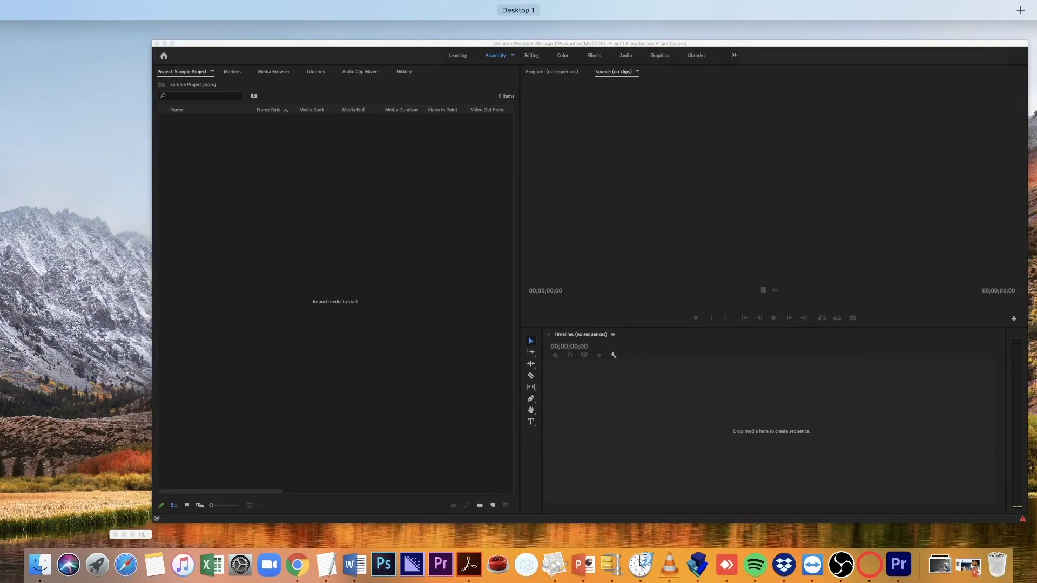
# - Drag the Broll Central Park folder from the Finder Footage window into Premiere's Project panel
pyautogui.click(925, 299)
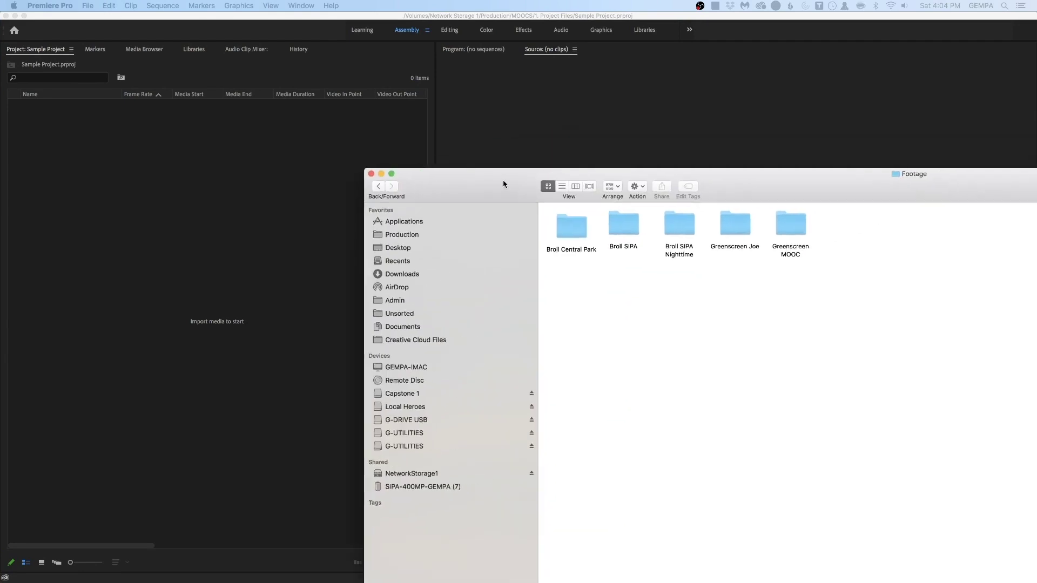
pyautogui.click(449, 141)
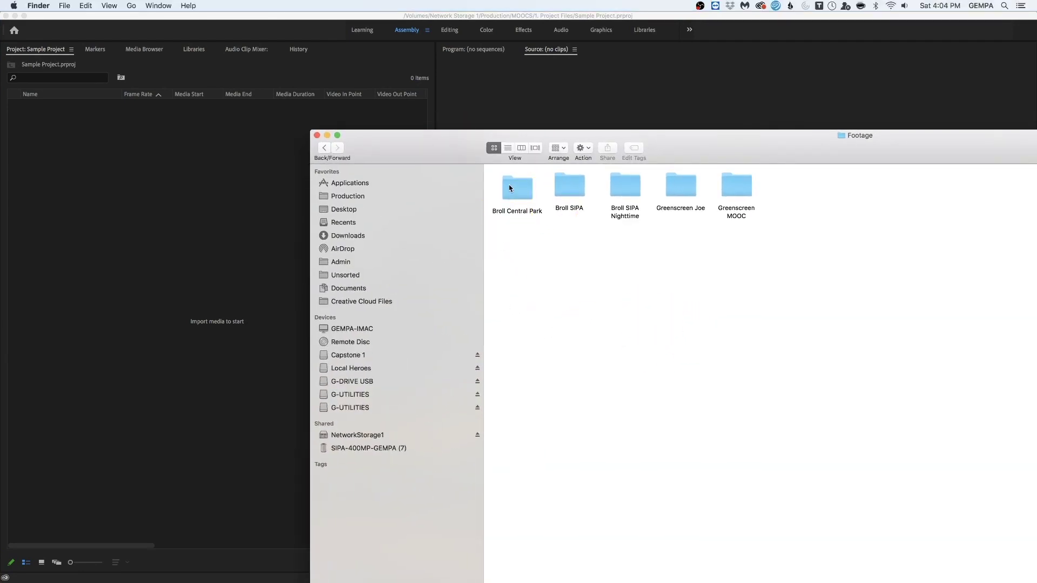
pyautogui.moveTo(509, 185); pyautogui.dragTo(120, 228)
pyautogui.click(484, 116)
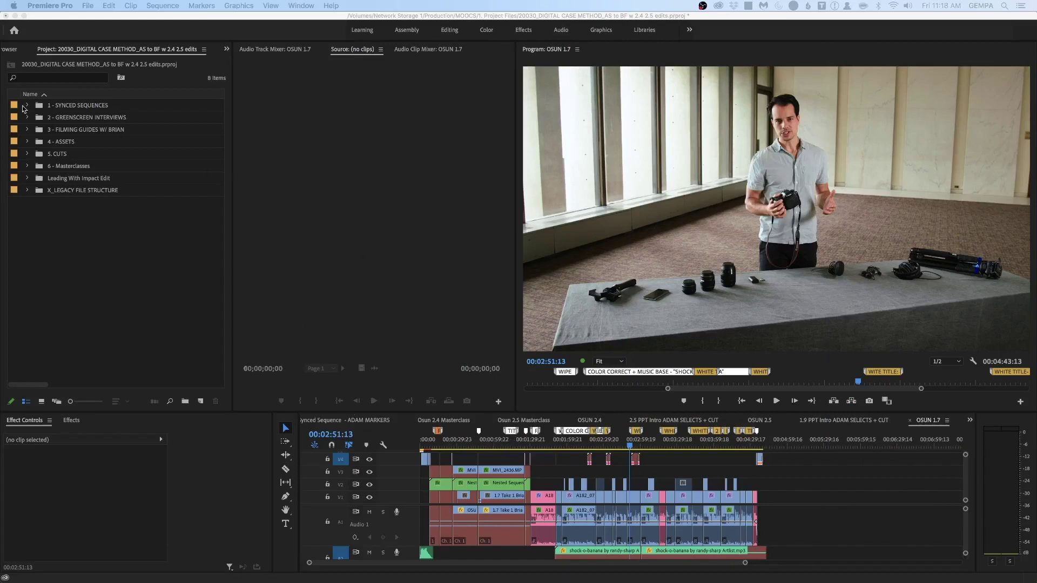
# - Expand and collapse the 5. CUTS subfolders Promo, Tests, Tutorials and Intros to browse their sequences
pyautogui.click(63, 231)
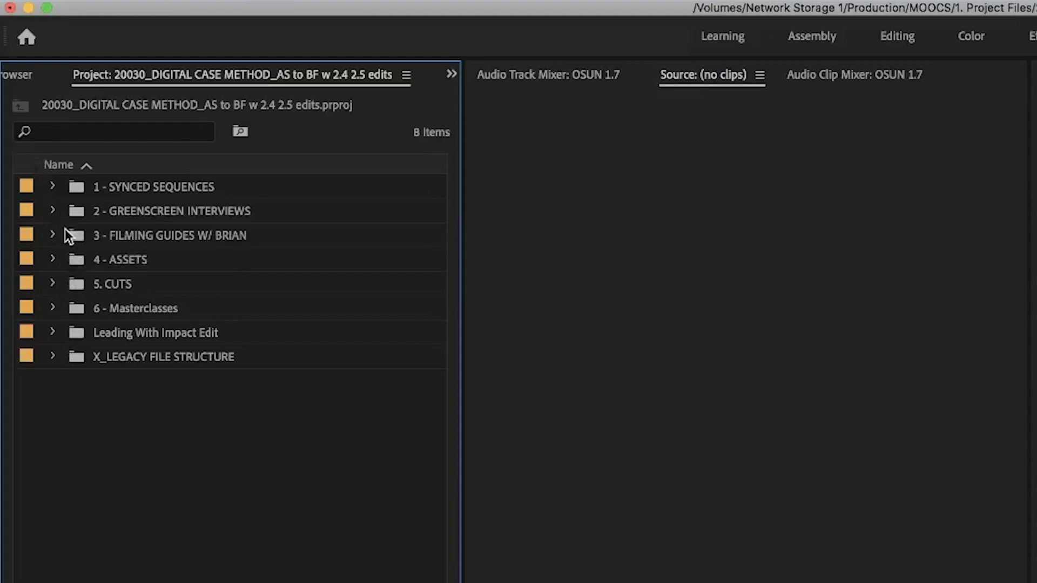
pyautogui.click(52, 283)
pyautogui.click(74, 332)
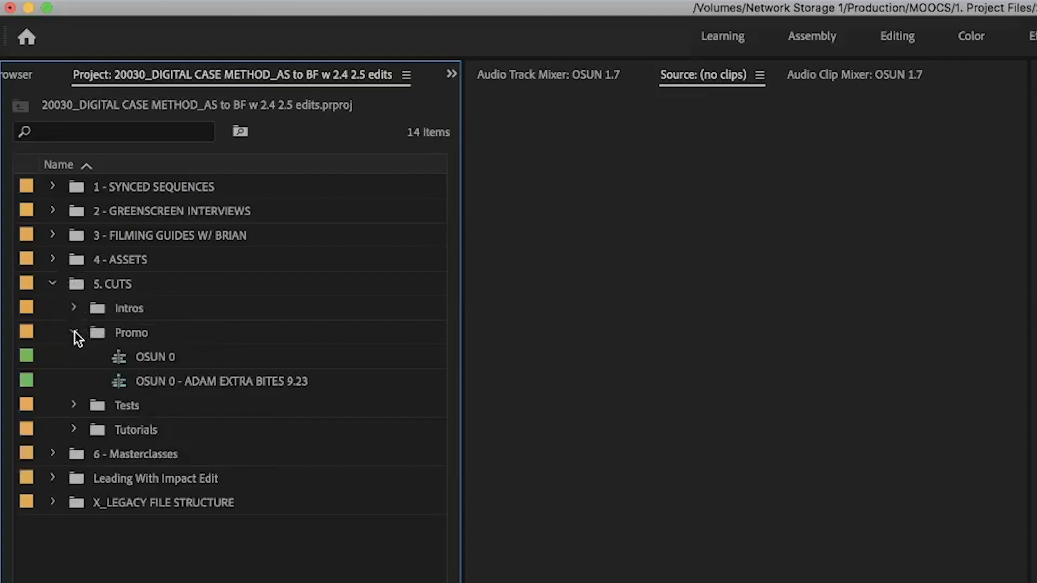
pyautogui.click(72, 404)
pyautogui.click(73, 454)
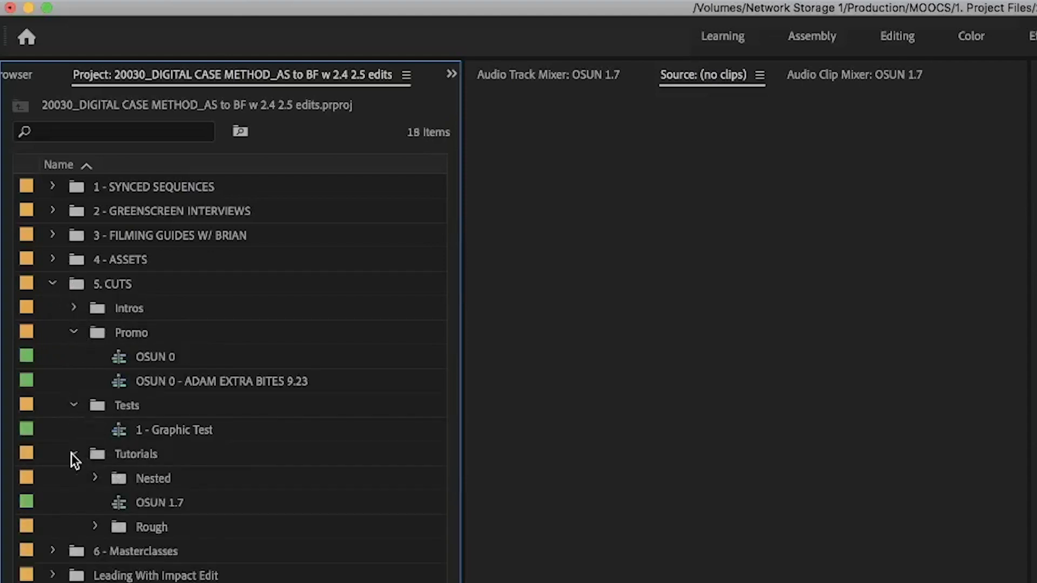
pyautogui.click(71, 454)
pyautogui.click(74, 406)
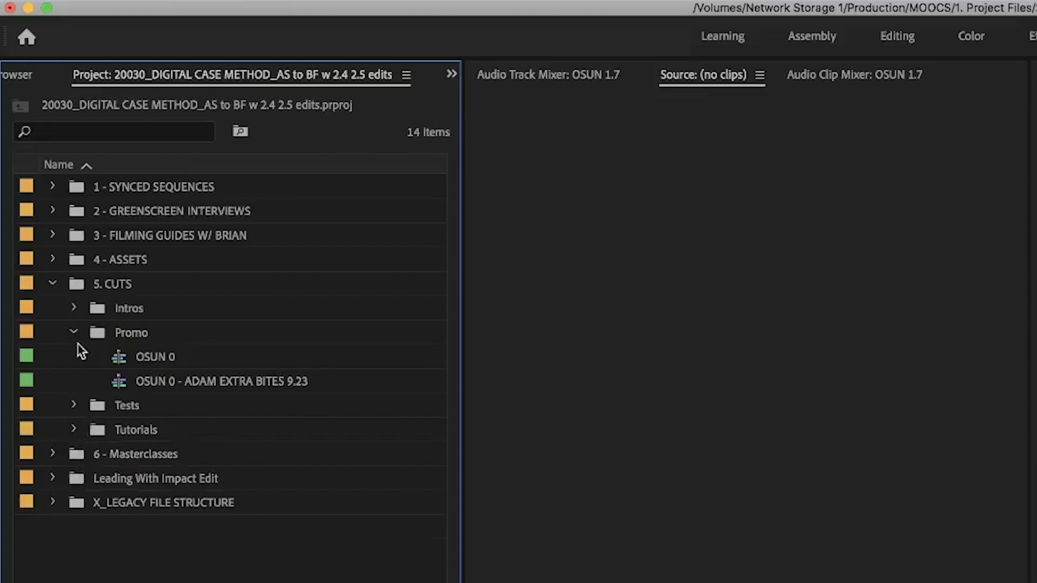
pyautogui.click(74, 332)
pyautogui.click(74, 308)
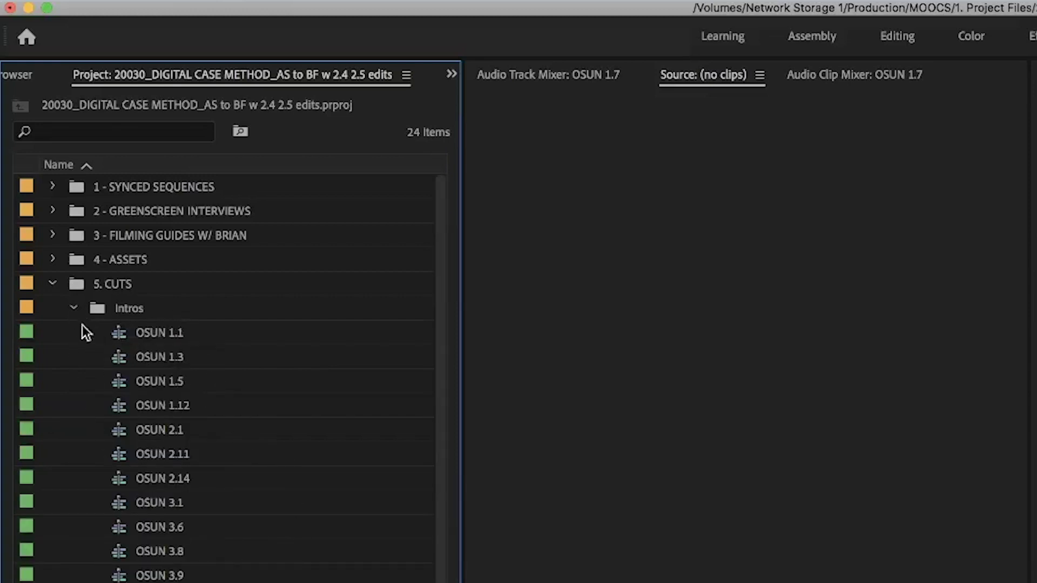
pyautogui.click(73, 308)
pyautogui.click(53, 285)
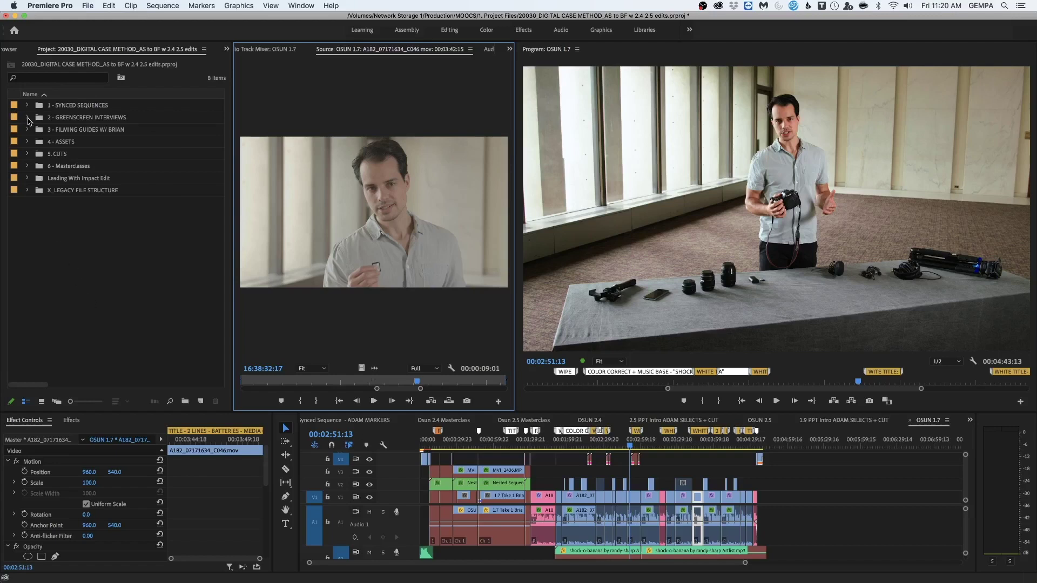
# - Load A181_07161812_C001.mov from 2 - GREENSCREEN INTERVIEWS > CAM A - URSA into the source monitor
pyautogui.click(28, 118)
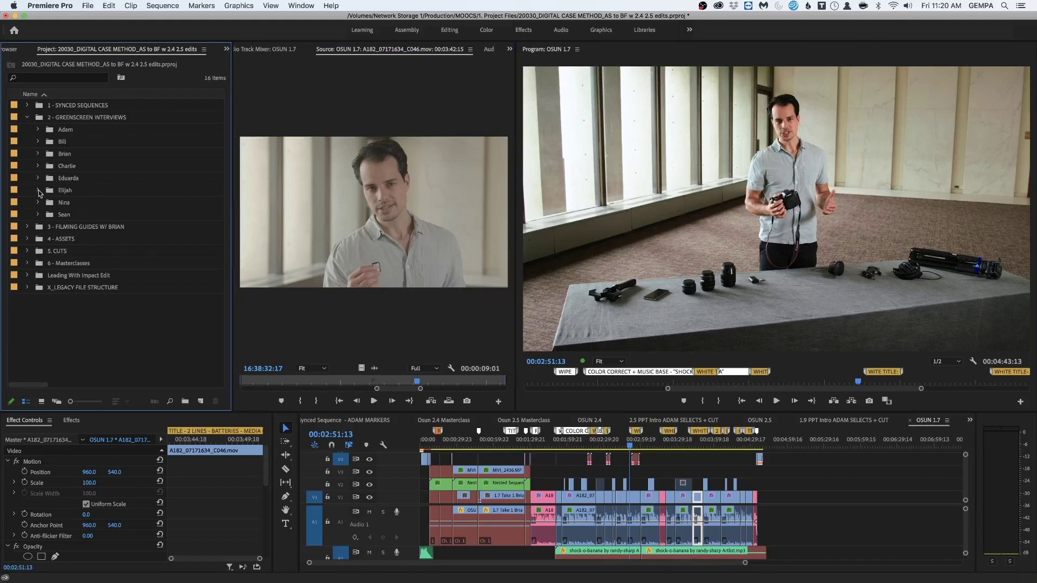
pyautogui.click(38, 191)
pyautogui.click(48, 203)
pyautogui.click(87, 215)
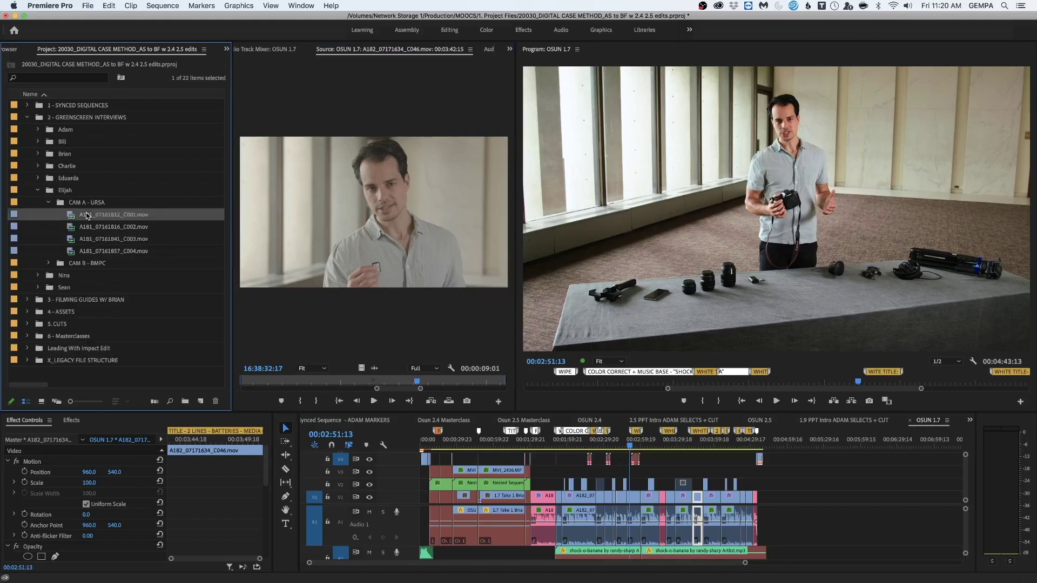
pyautogui.doubleClick(87, 215)
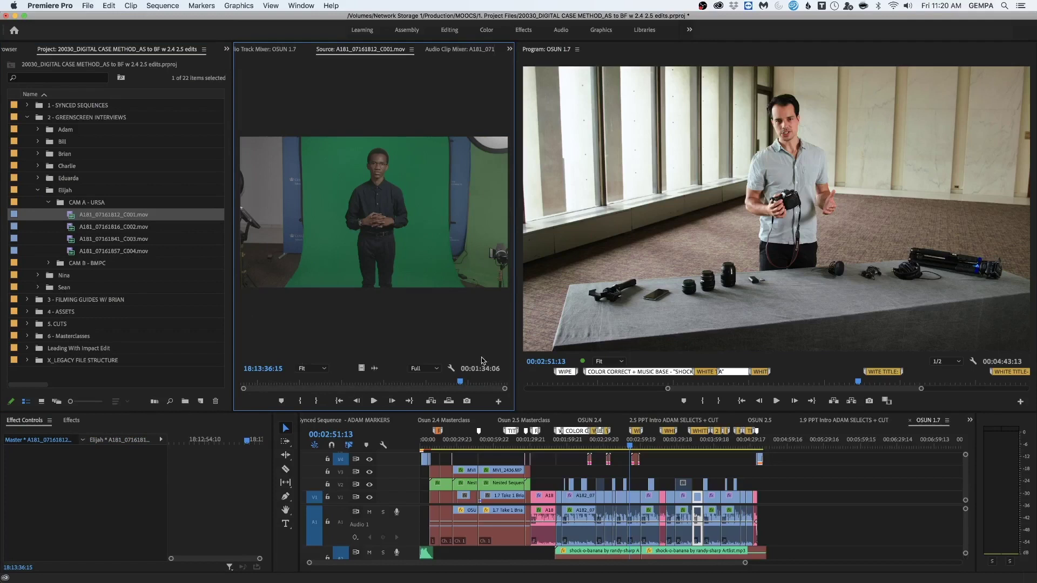
# - Mark a 14-second range starting at 18:13:18:15 and drag it to the timeline
pyautogui.moveTo(460, 382)
pyautogui.mouseDown()
pyautogui.moveTo(410, 385)
pyautogui.moveTo(449, 386)
pyautogui.mouseUp()
pyautogui.press('i')
pyautogui.press('o')
pyautogui.moveTo(366, 209); pyautogui.dragTo(797, 509)
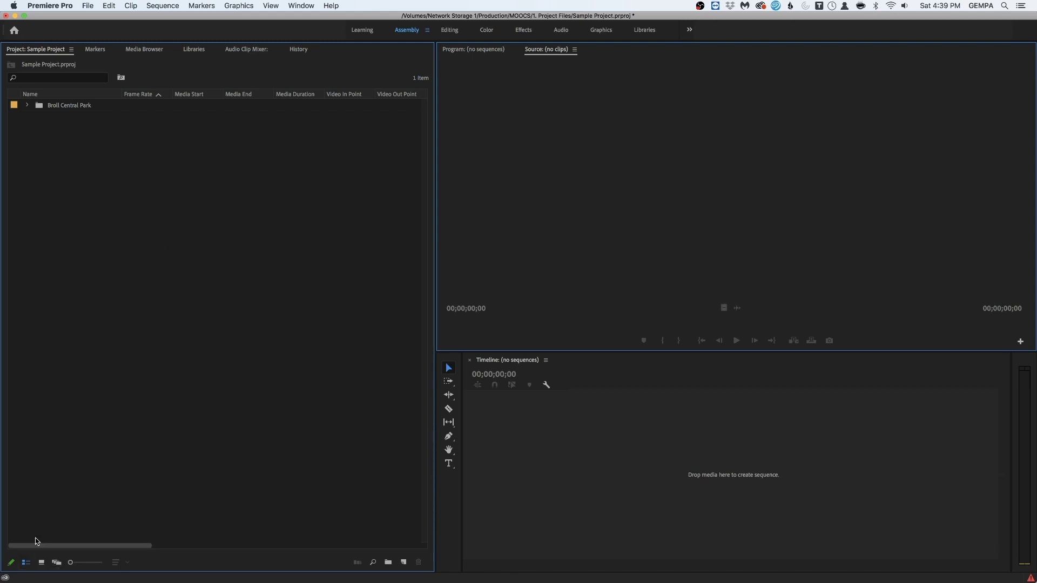
# - Expand and collapse the Broll Central Park, 15_07_20, DSLR and URSA folders in list view
pyautogui.click(27, 106)
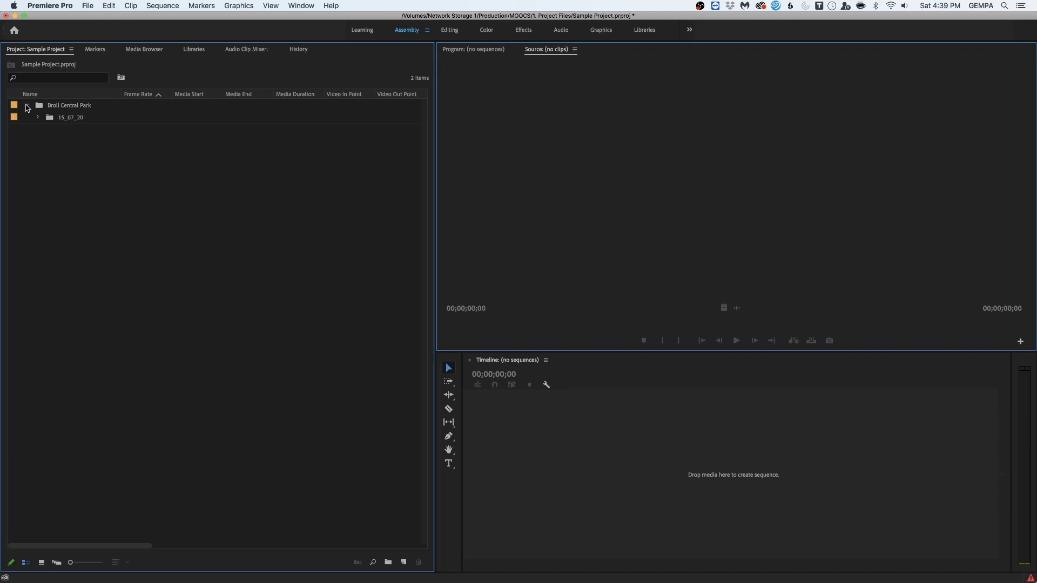
pyautogui.click(37, 118)
pyautogui.click(48, 130)
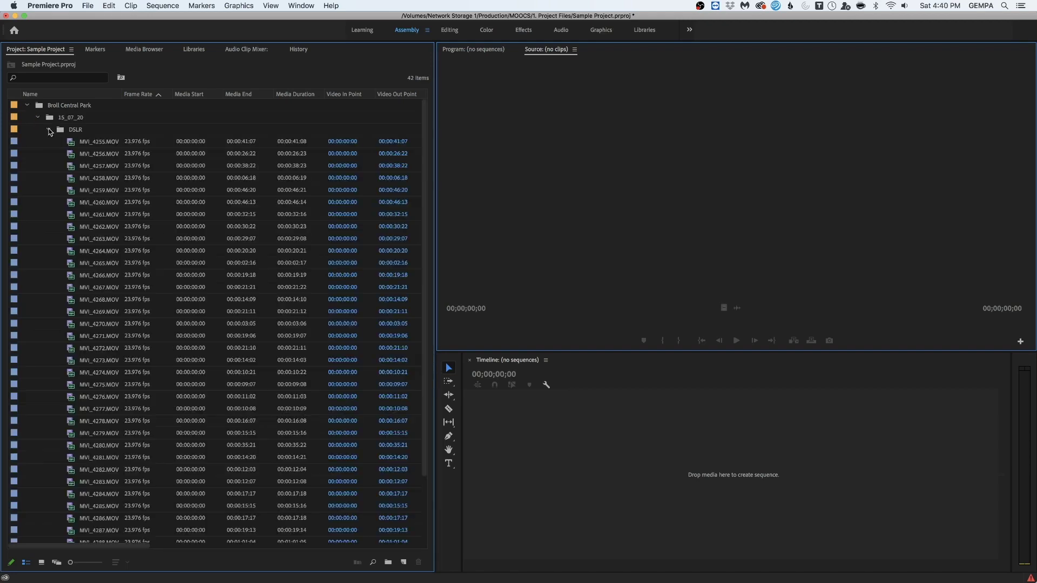
pyautogui.click(48, 130)
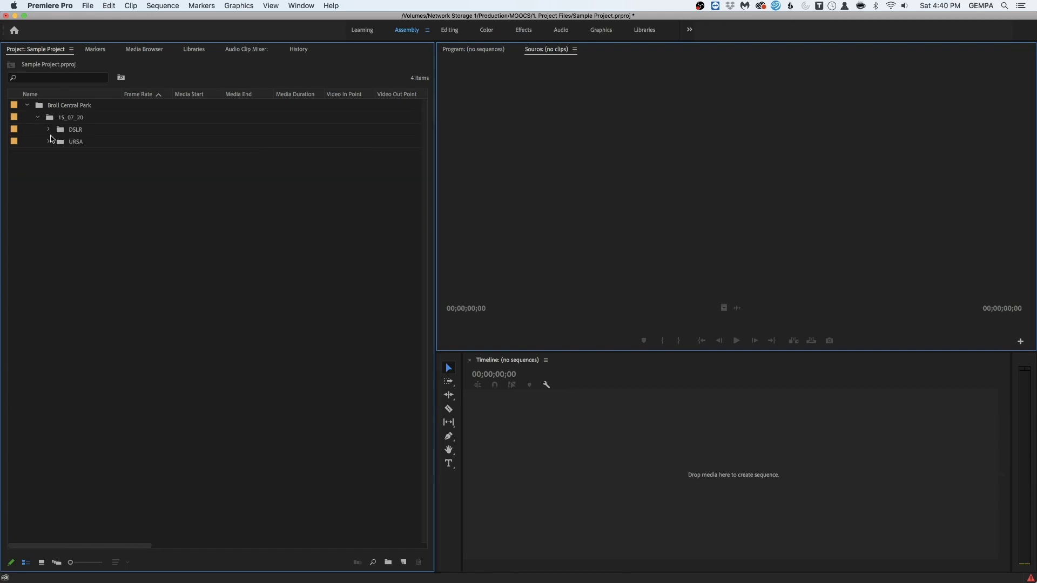
pyautogui.click(49, 130)
pyautogui.click(49, 131)
pyautogui.click(49, 143)
pyautogui.click(49, 142)
pyautogui.click(37, 118)
pyautogui.click(27, 105)
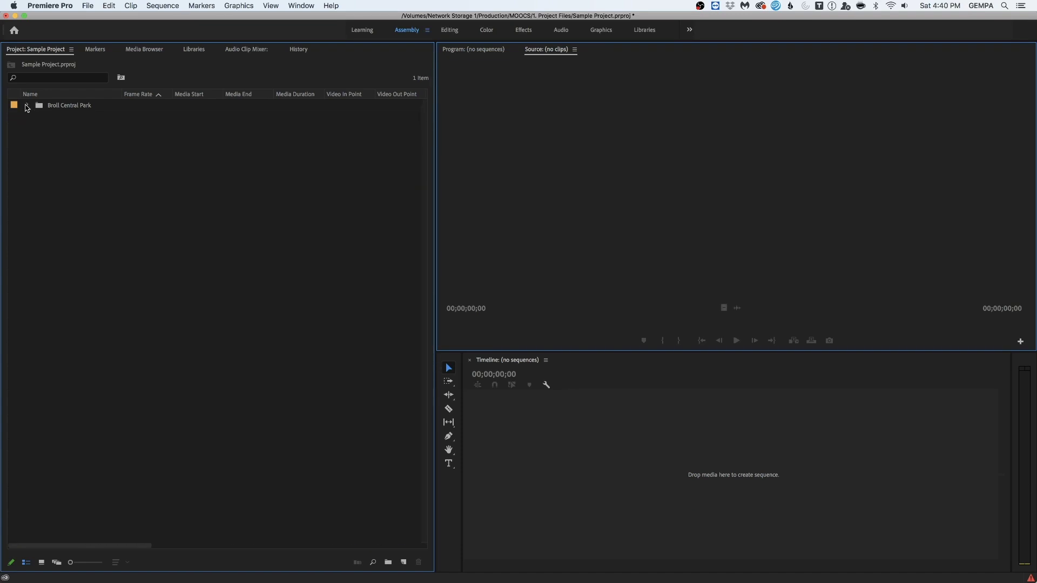
# - Switch to Freeform View, open 15_07_20, and place DSLR top-left with URSA below-right
pyautogui.click(42, 563)
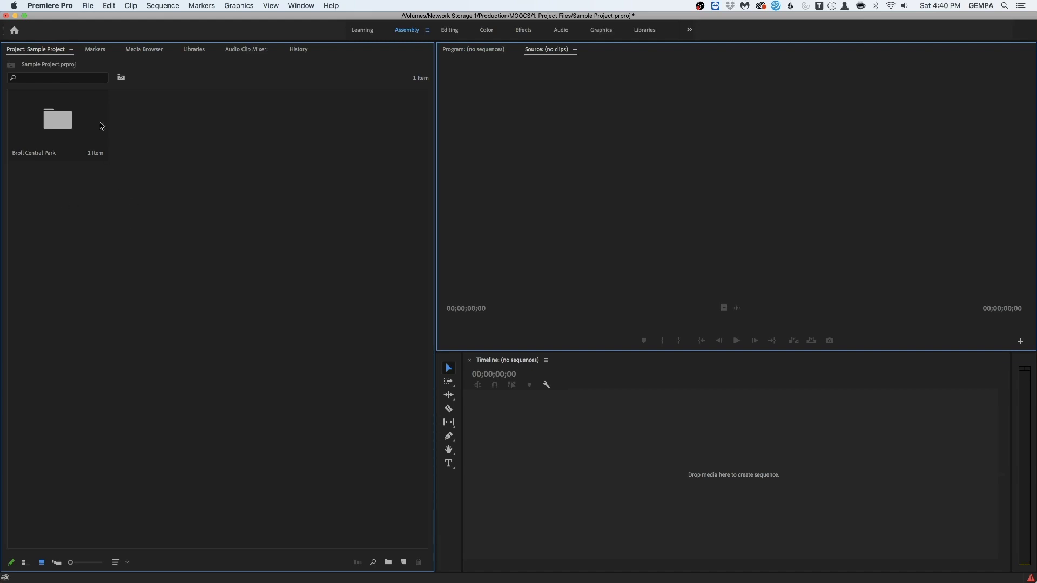
pyautogui.click(56, 566)
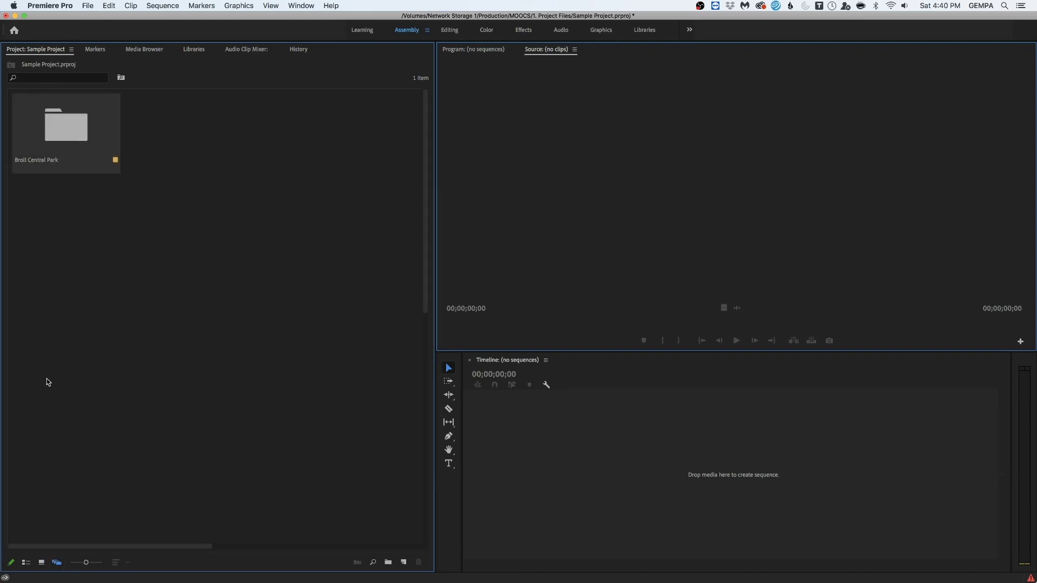
pyautogui.doubleClick(71, 123)
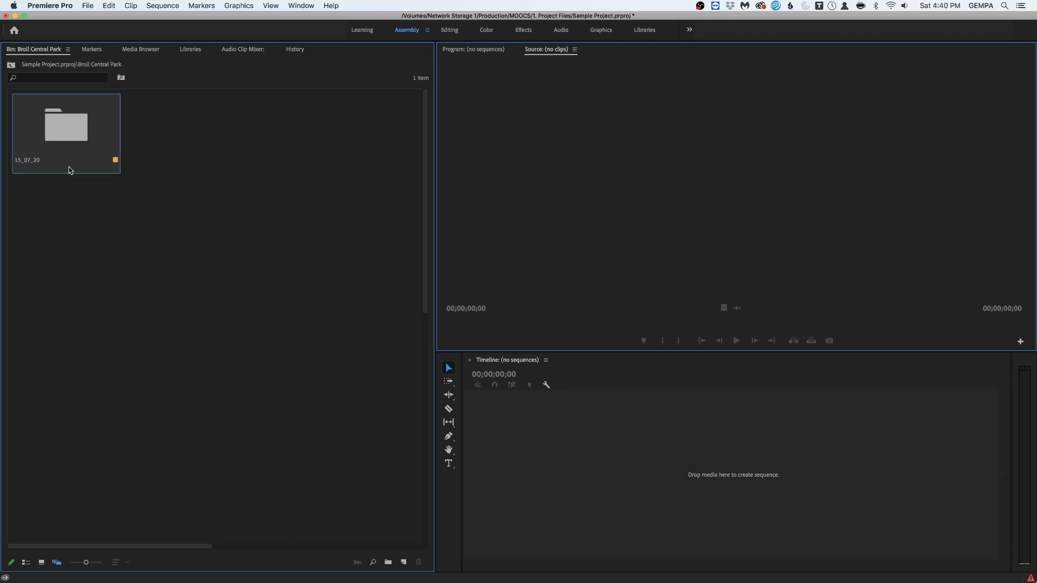
pyautogui.doubleClick(71, 151)
pyautogui.click(62, 126)
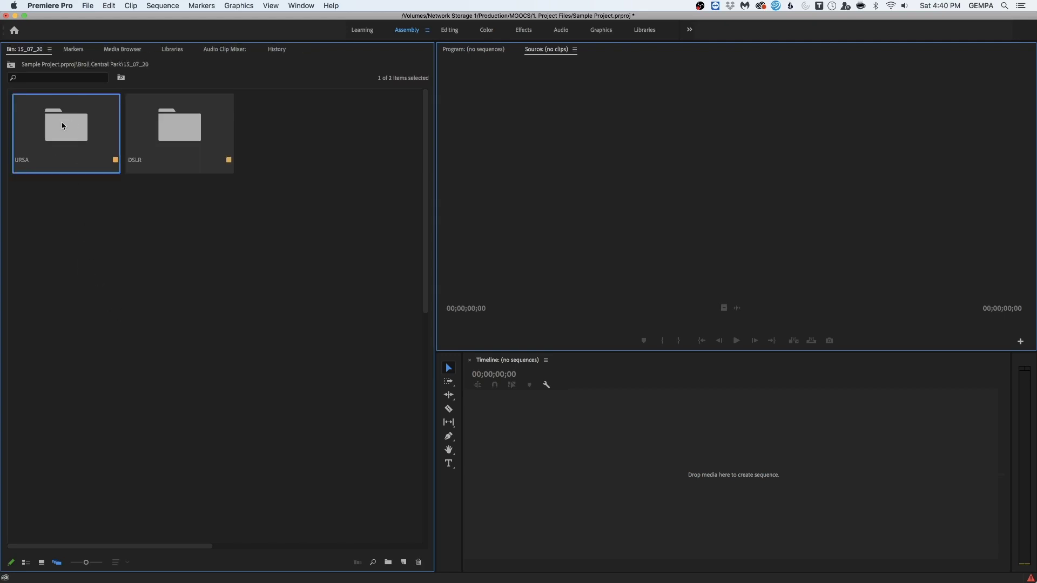
pyautogui.moveTo(62, 126); pyautogui.dragTo(251, 245)
pyautogui.moveTo(183, 117); pyautogui.dragTo(119, 153)
pyautogui.moveTo(229, 287); pyautogui.dragTo(229, 212)
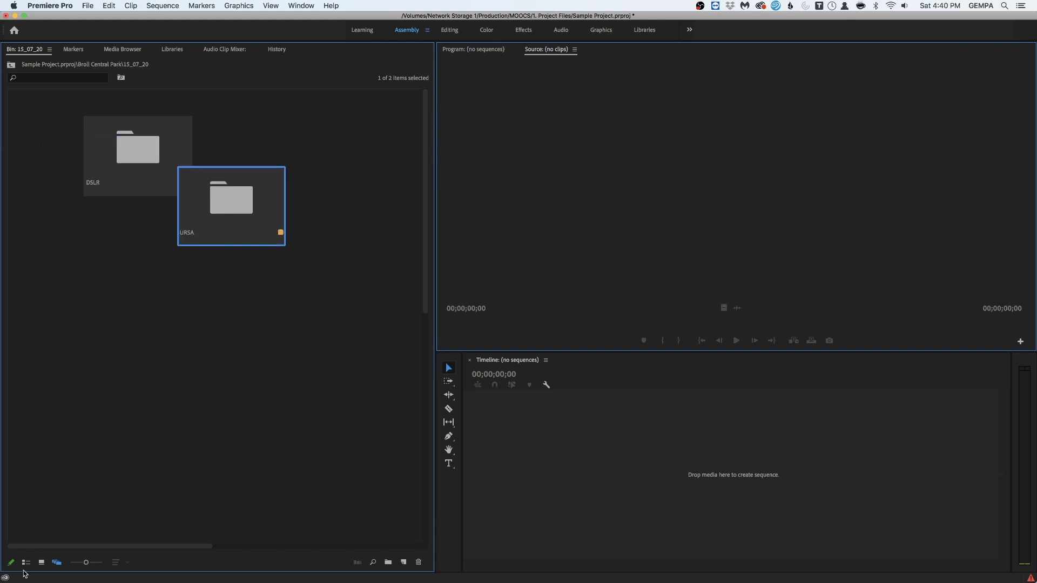
# - Return to Icon View and open the DSLR bin to show its 38 MVI_ clips
pyautogui.click(41, 563)
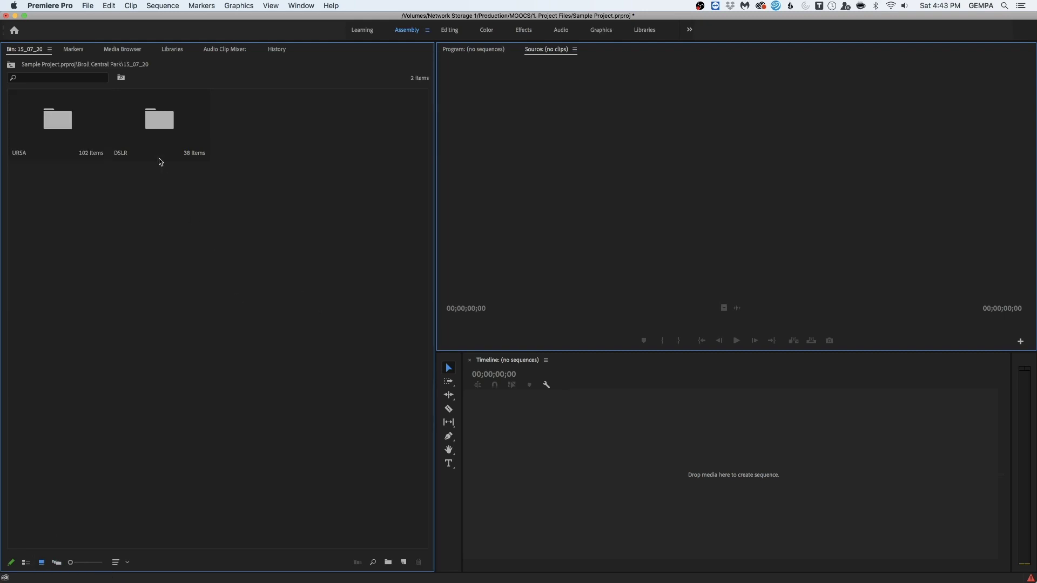
pyautogui.doubleClick(158, 120)
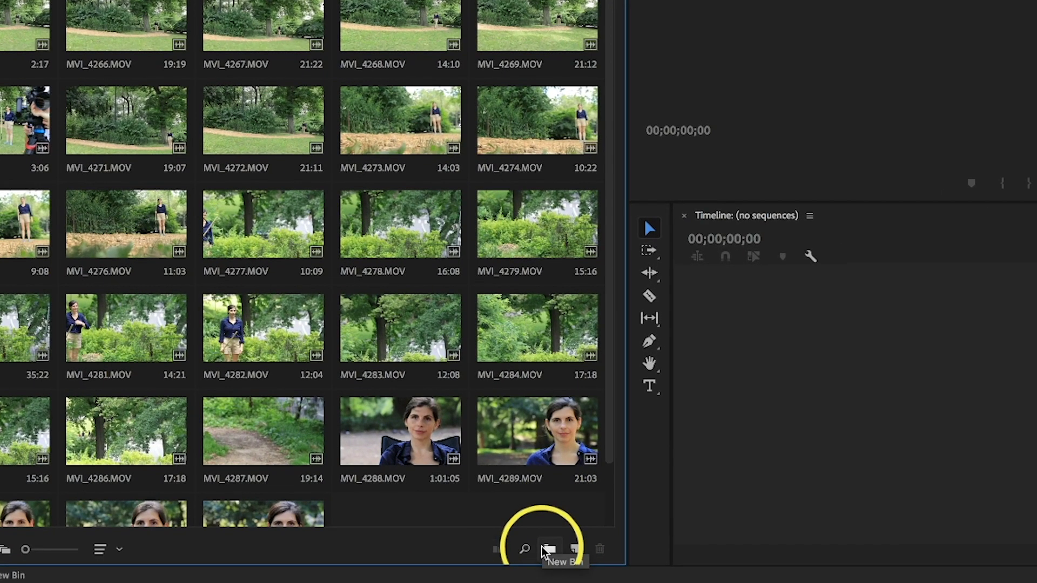
# - Create a new bin named Long Shots among the DSLR clips
pyautogui.click(547, 549)
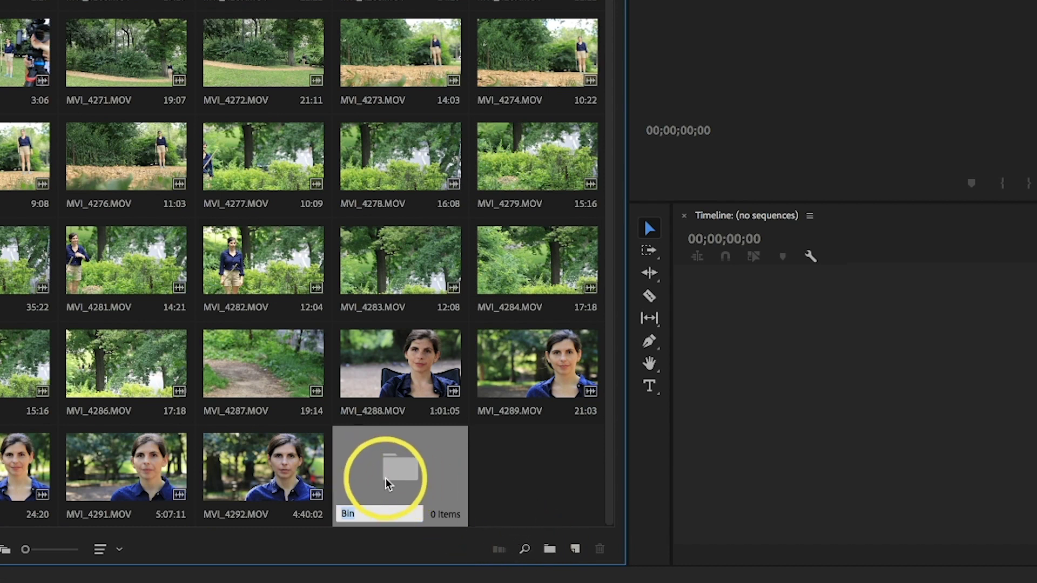
pyautogui.press('BackSpace')
pyautogui.write('Long Shot')
pyautogui.press('Return')
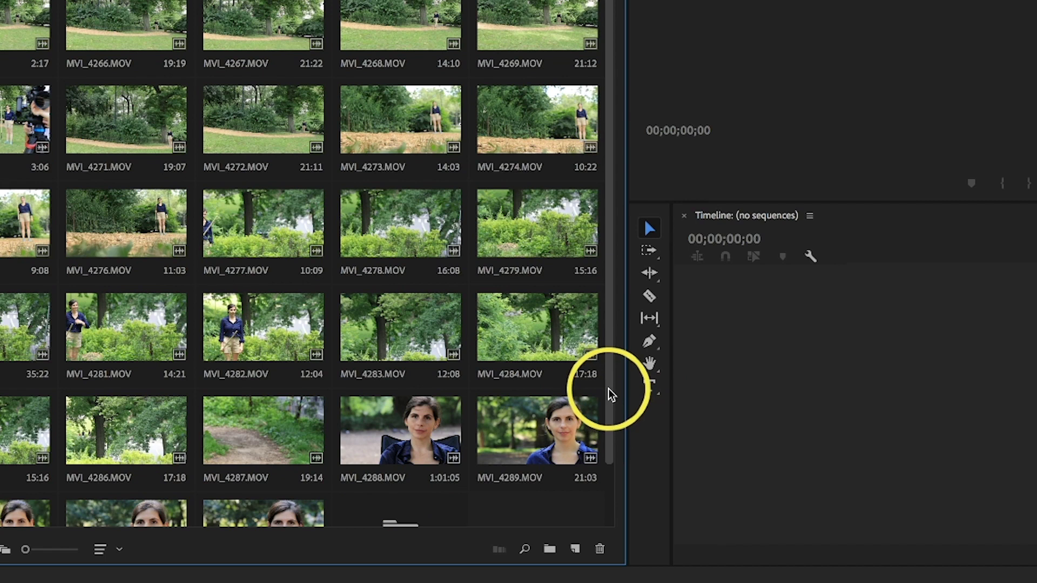
pyautogui.scroll(-2, 609, 394)
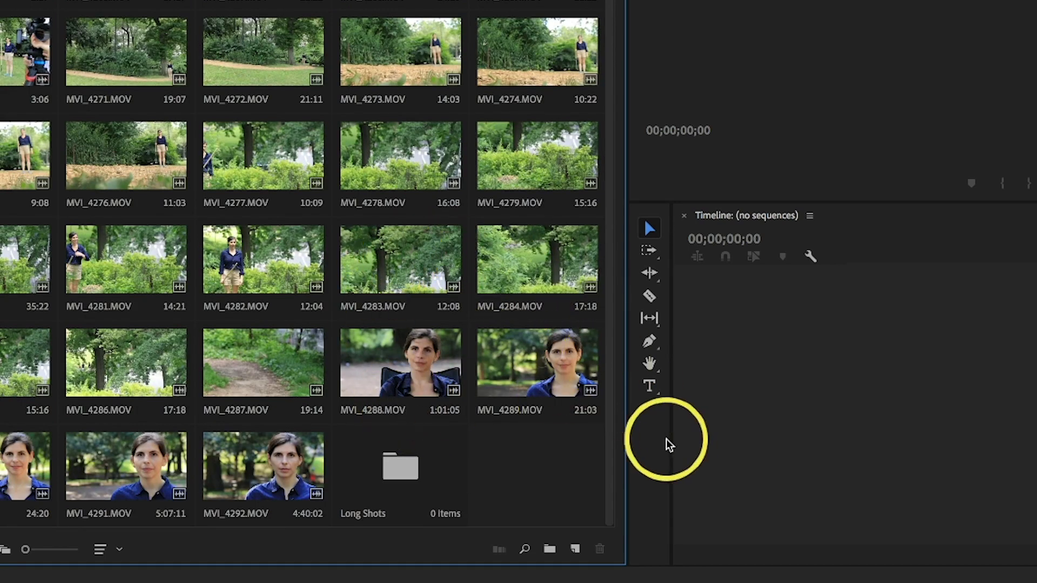
# - Add a second bin named Medium Shots
pyautogui.click(549, 549)
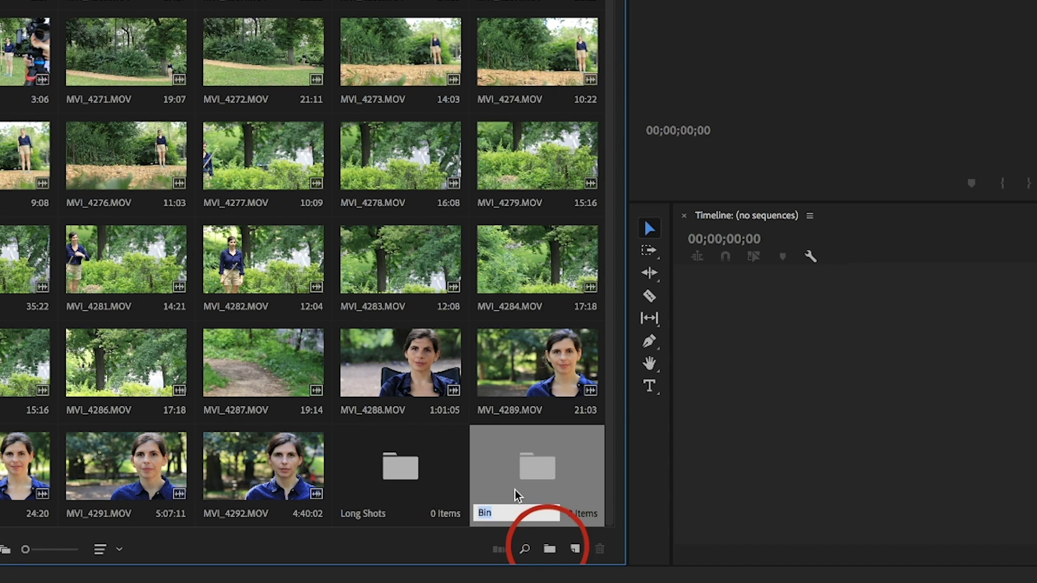
pyautogui.write('Medium')
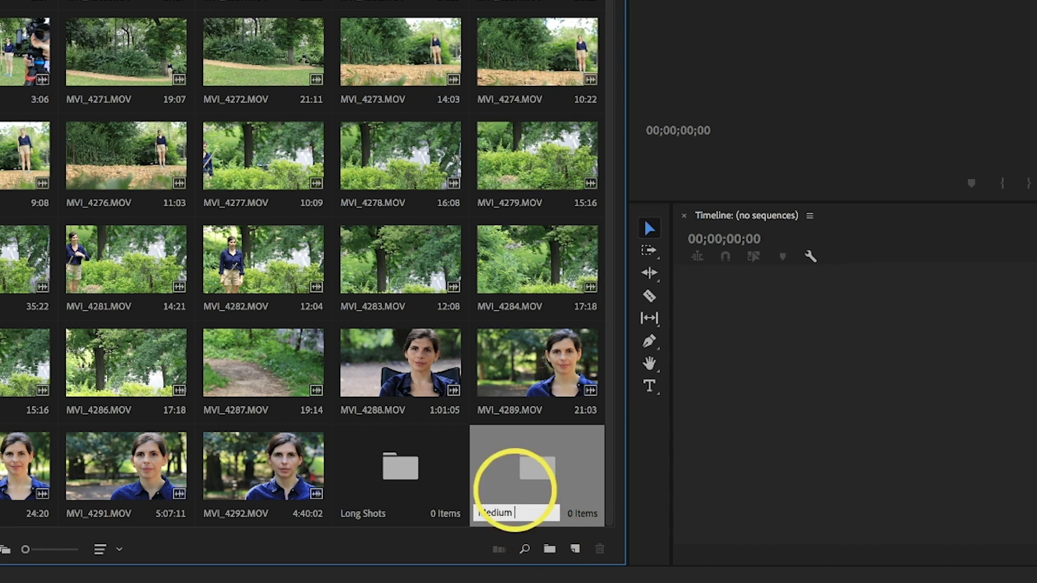
pyautogui.write(' Sh')
pyautogui.press('BackSpace')
pyautogui.write('hot')
# - Add a third empty bin for Close Up Shots
pyautogui.scroll(2, 515, 489)
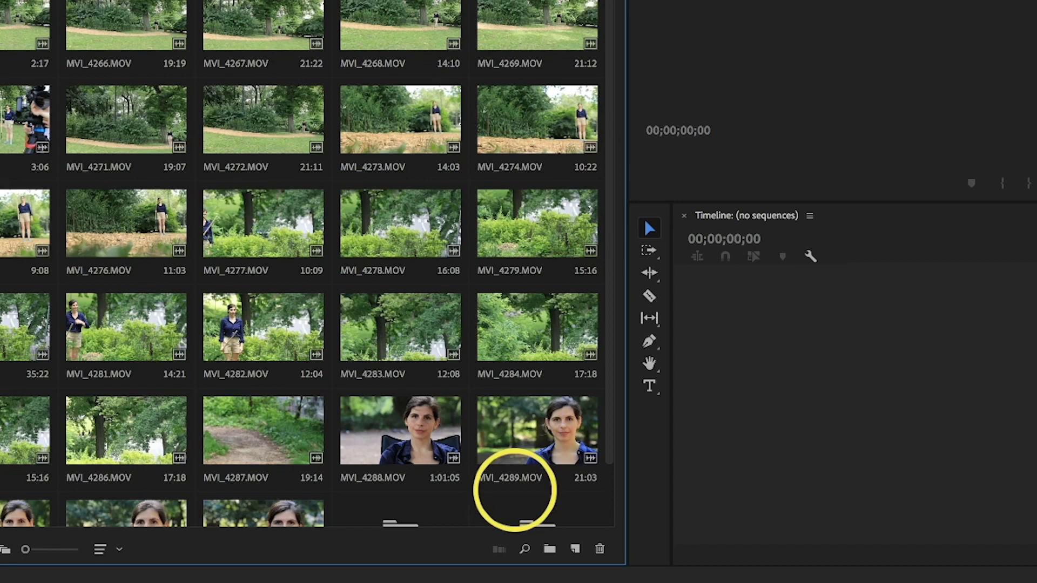
pyautogui.click(603, 457)
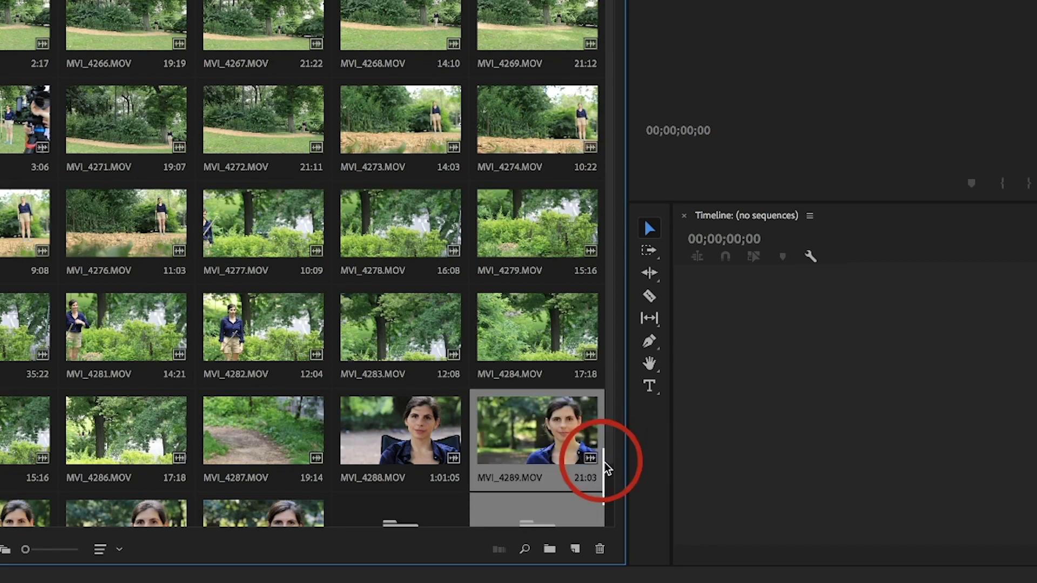
pyautogui.scroll(-3, 612, 482)
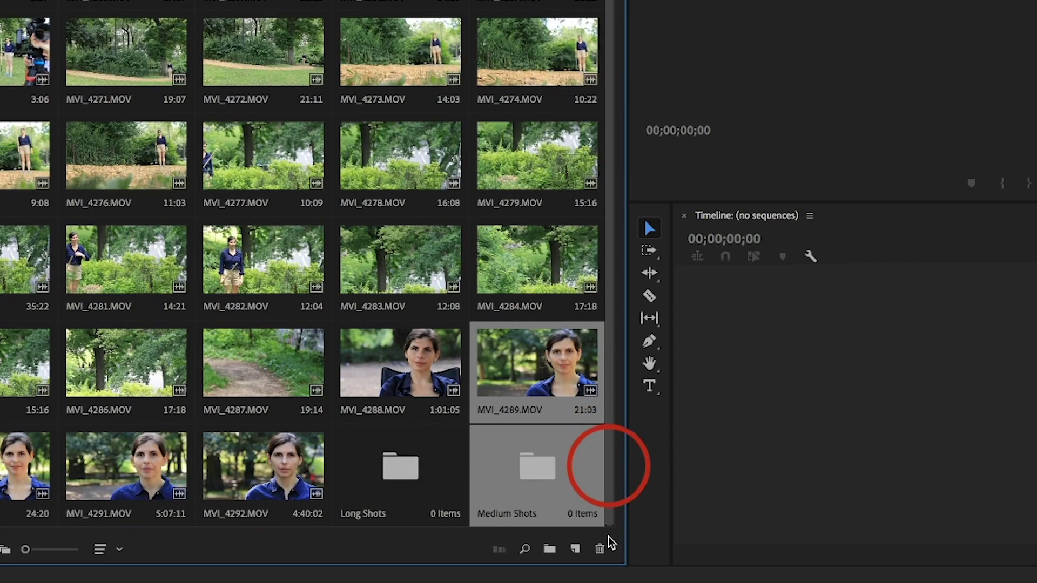
pyautogui.click(550, 549)
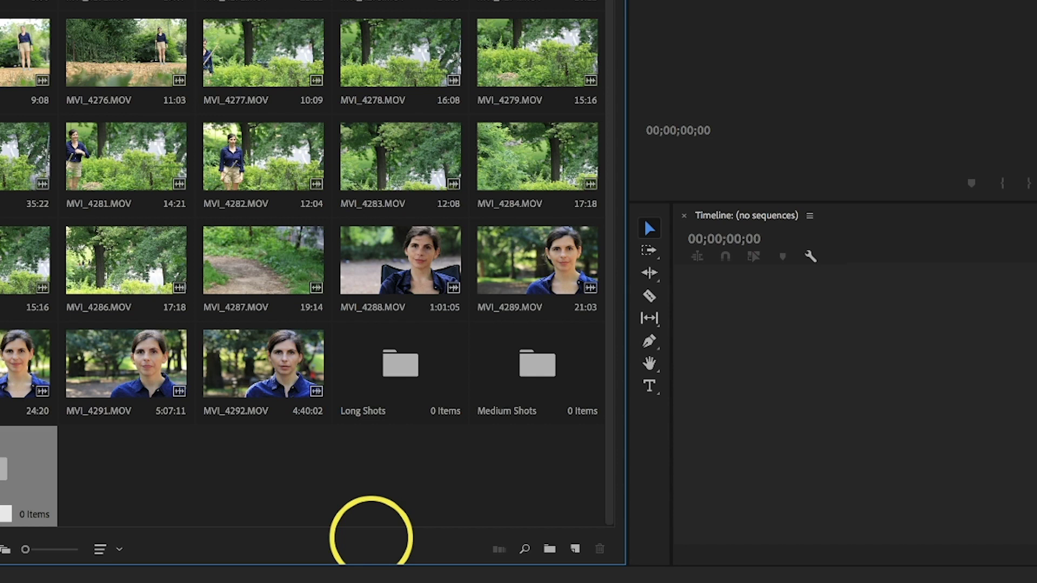
pyautogui.scroll(3, 371, 526)
pyautogui.scroll(-3, 363, 383)
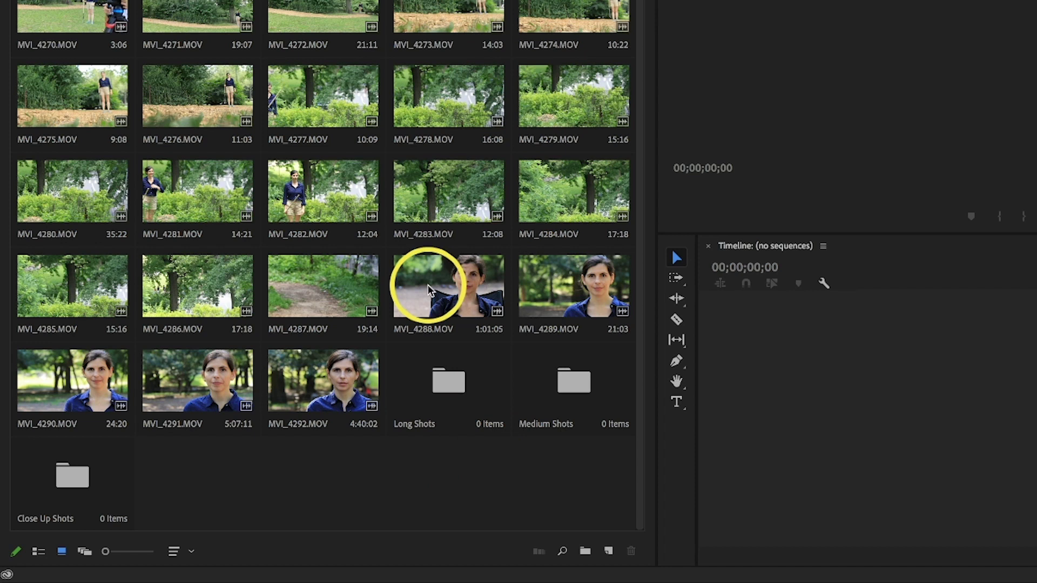
# - Move clip MVI_4288 into the Close Up Shots bin
pyautogui.click(462, 281)
pyautogui.click(454, 264)
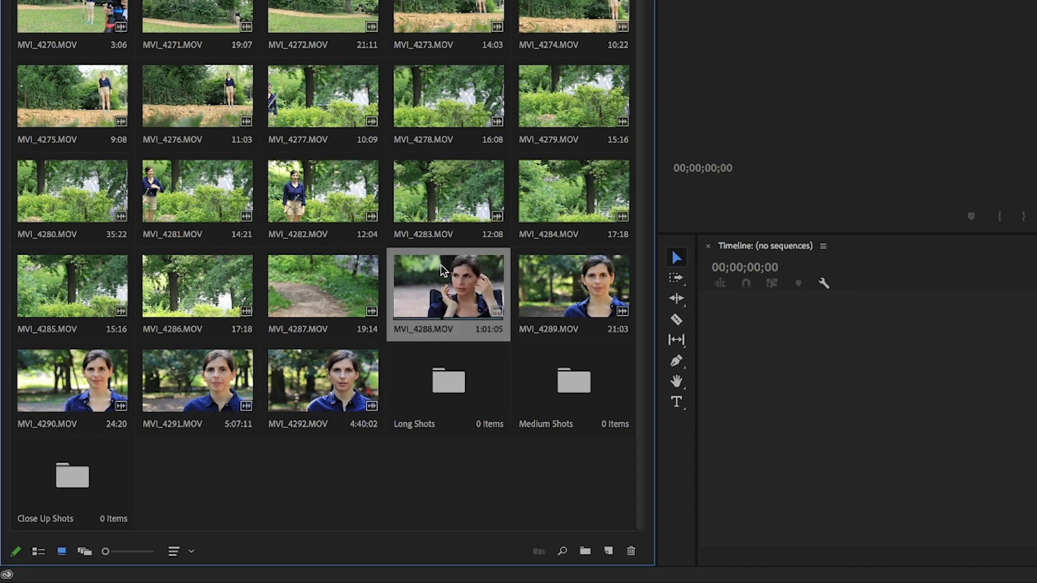
pyautogui.moveTo(454, 264); pyautogui.dragTo(77, 473)
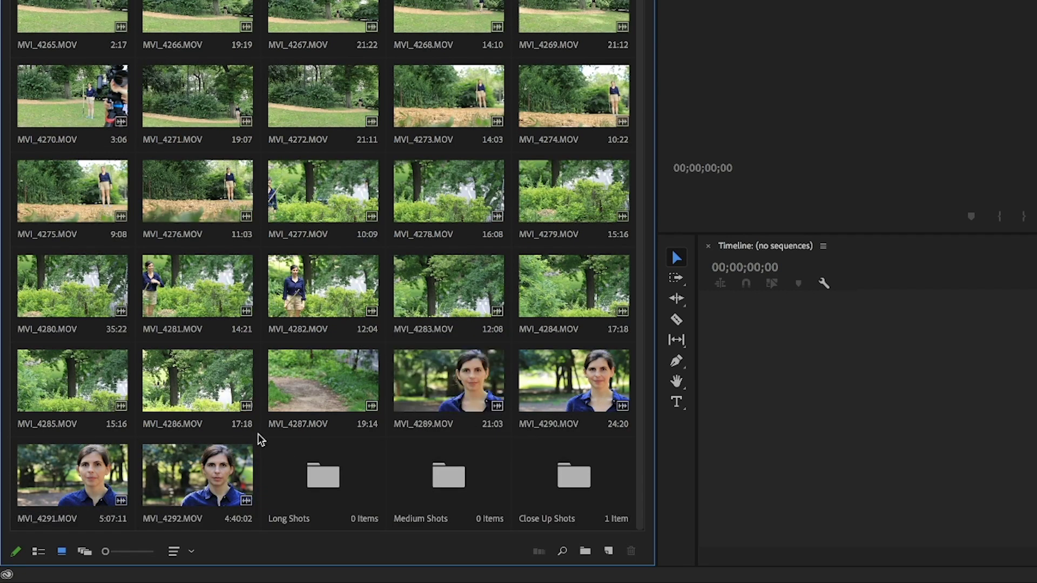
# - Select MVI_4289 through MVI_4292 together and move them into Close Up Shots
pyautogui.click(461, 390)
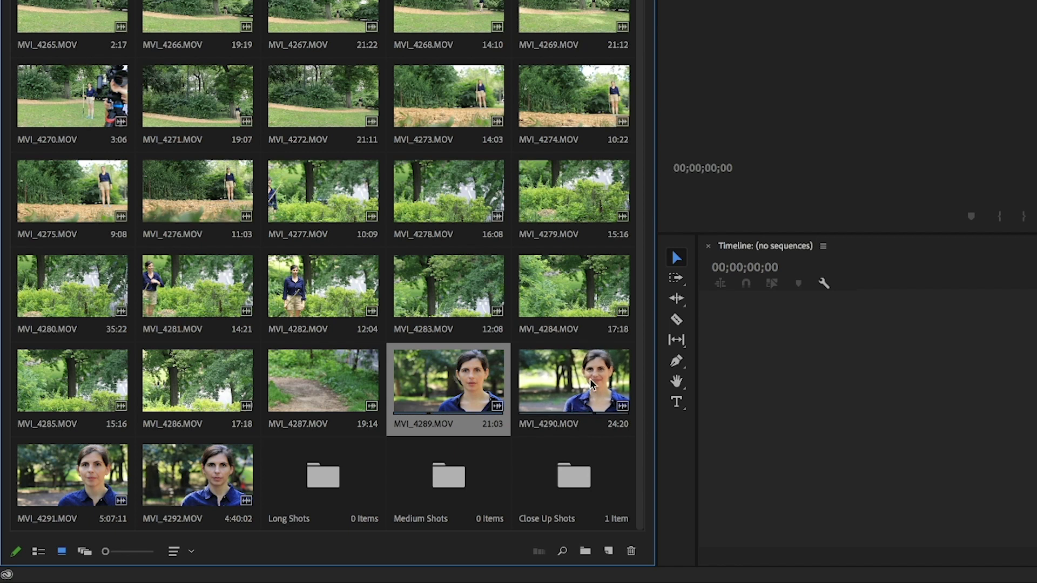
pyautogui.keyDown('shift'); pyautogui.click(573, 381); pyautogui.keyUp('shift')
pyautogui.keyDown('shift'); pyautogui.click(72, 475); pyautogui.keyUp('shift')
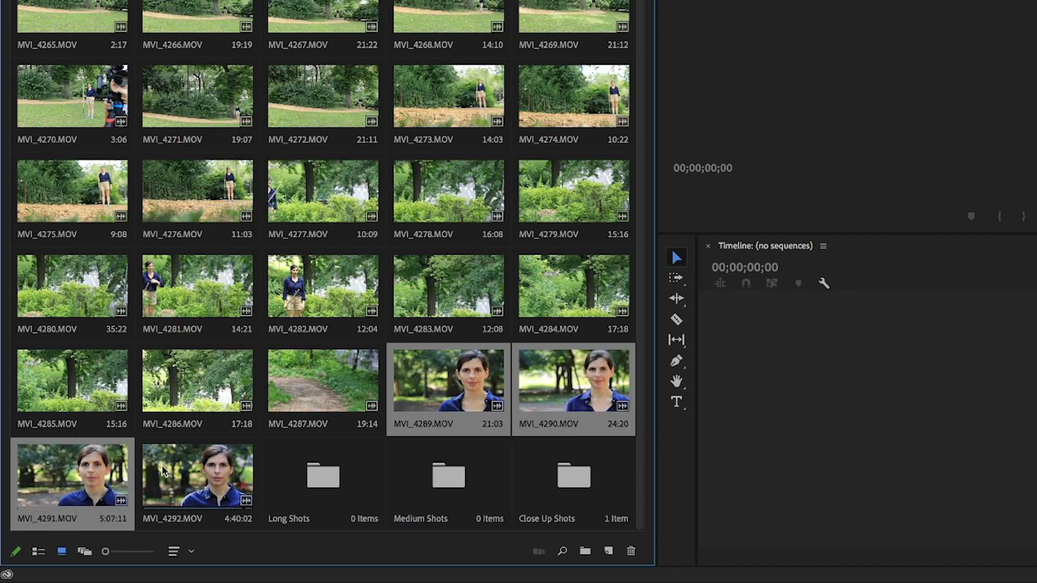
pyautogui.keyDown('shift'); pyautogui.click(198, 475); pyautogui.keyUp('shift')
pyautogui.moveTo(219, 480); pyautogui.dragTo(578, 495)
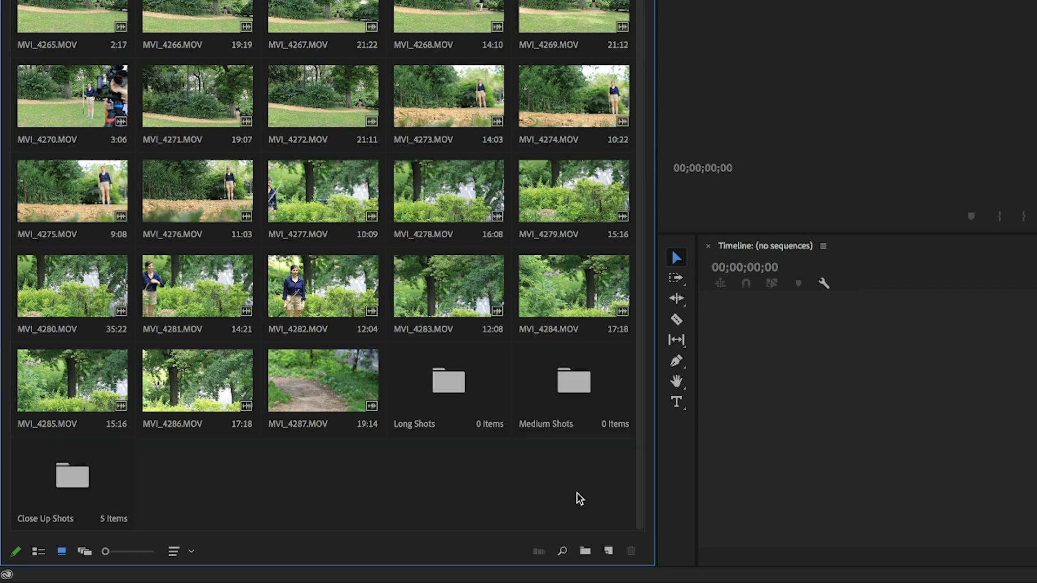
# - Start selecting the long-shot clips MVI_4265 and MVI_4266
pyautogui.scroll(1, 122, 91)
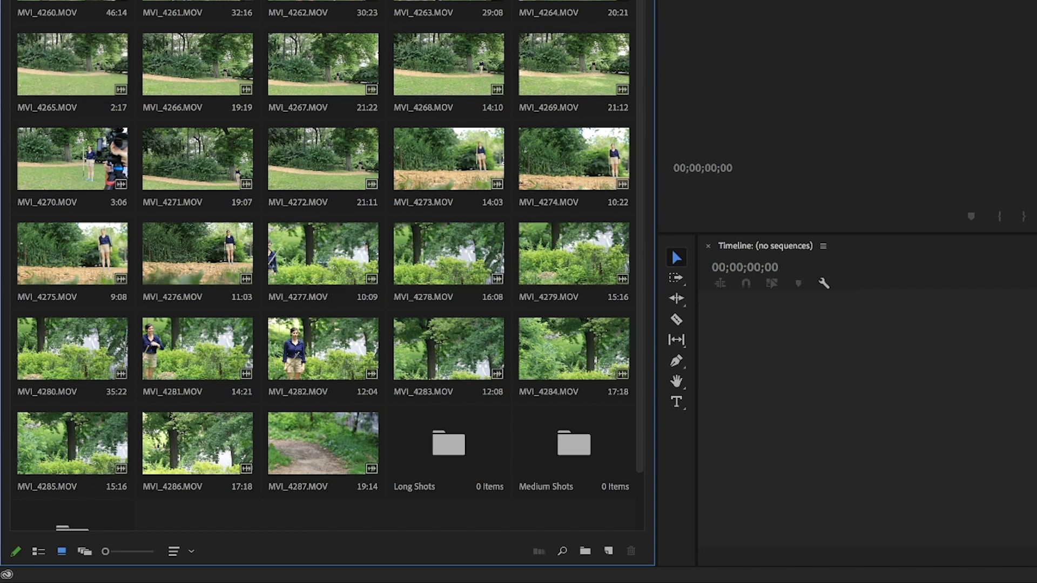
pyautogui.click(61, 49)
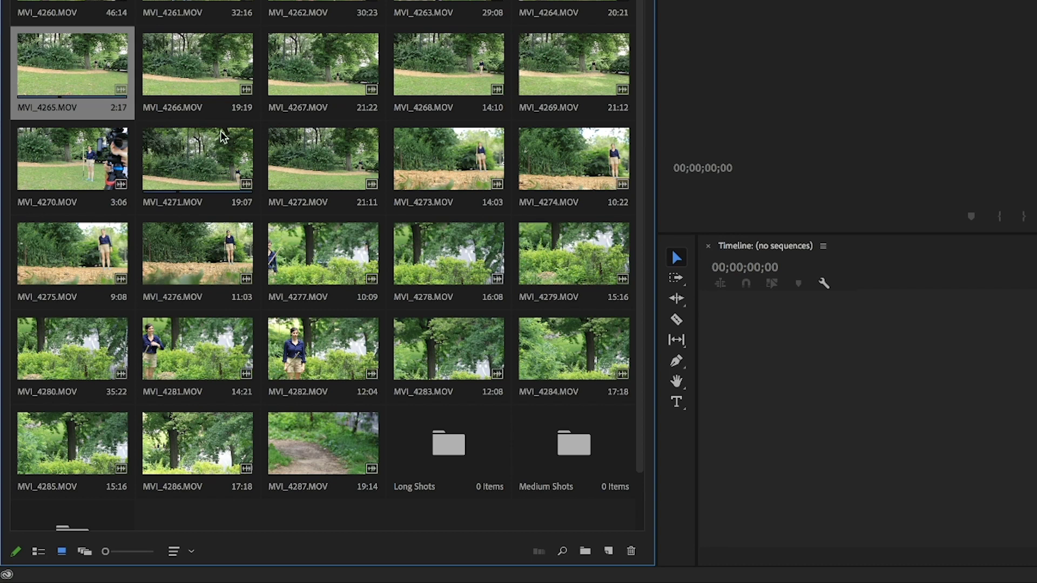
pyautogui.keyDown('shift'); pyautogui.click(208, 70); pyautogui.keyUp('shift')
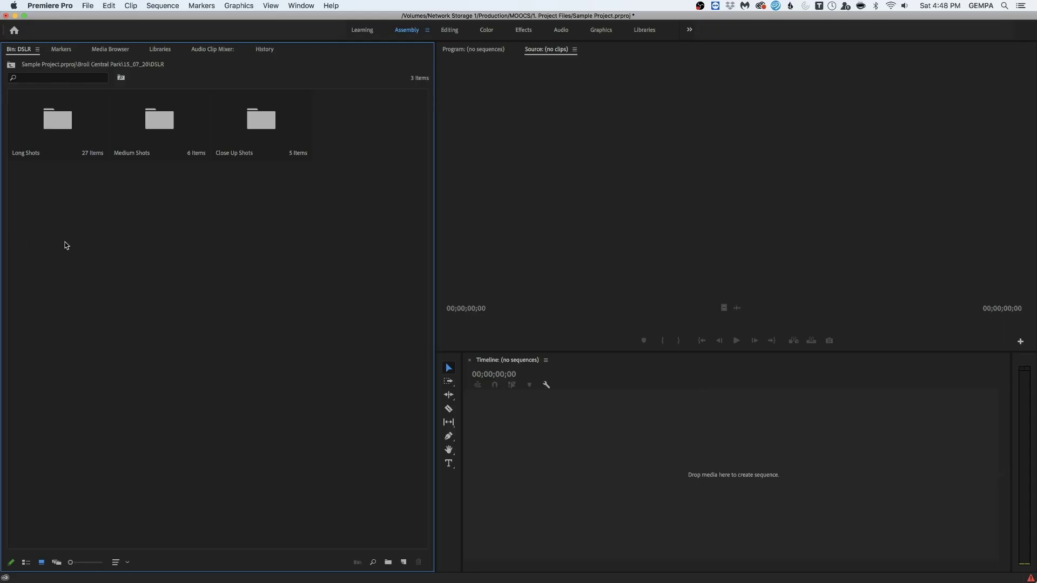
# - Check the contents of the Medium Shots and Close Up Shots bins in turn
pyautogui.doubleClick(175, 127)
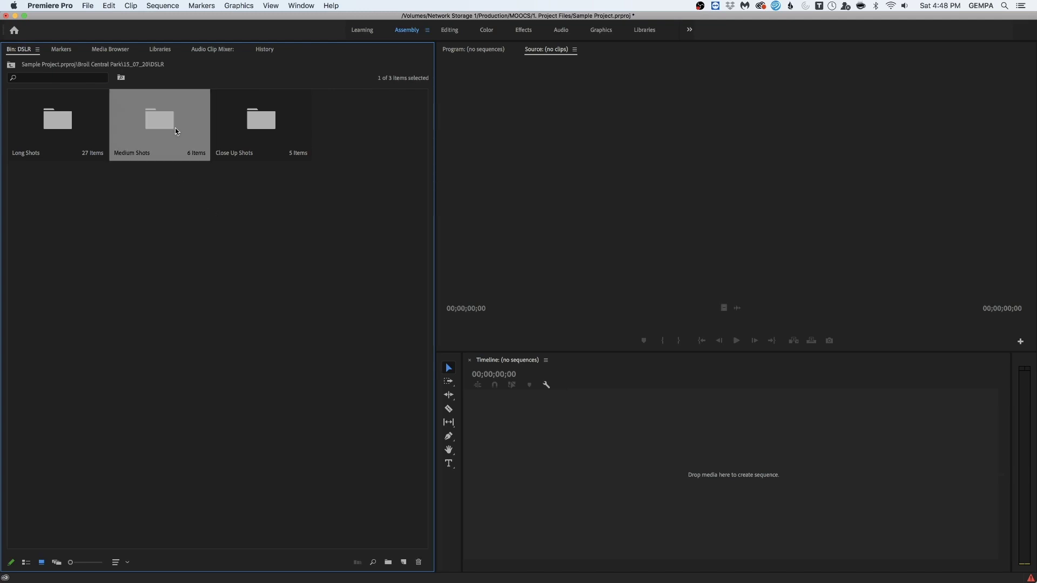
pyautogui.click(11, 65)
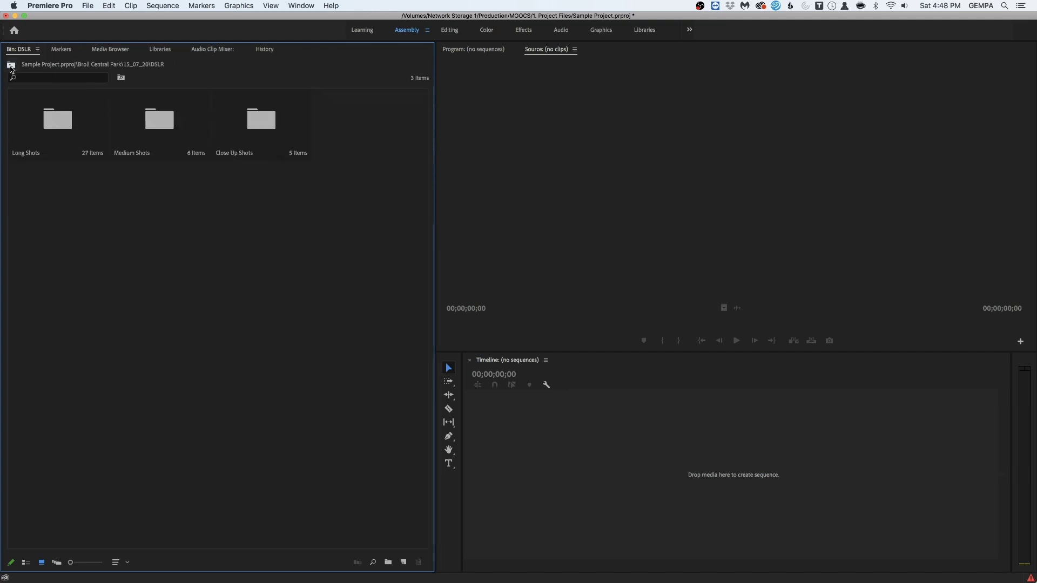
pyautogui.click(260, 109)
pyautogui.doubleClick(260, 108)
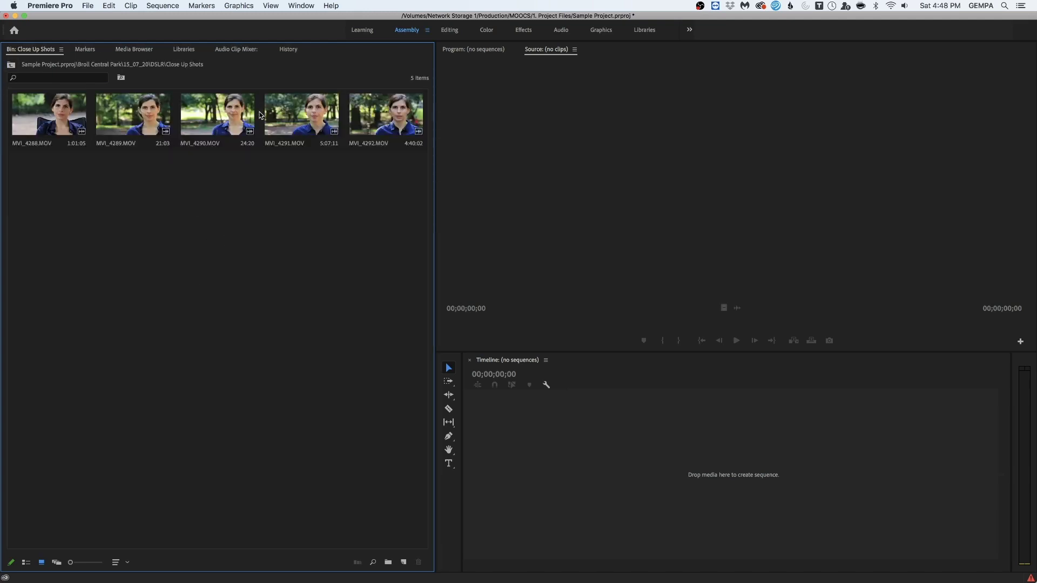
pyautogui.click(11, 65)
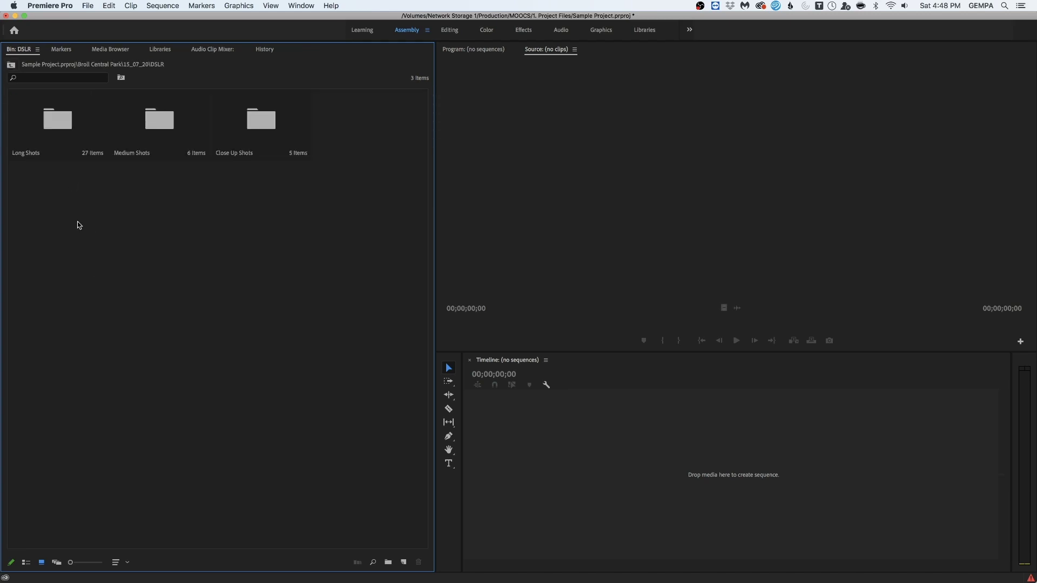
# - Review the Long Shots bin, then select all three bins together in DSLR
pyautogui.doubleClick(63, 139)
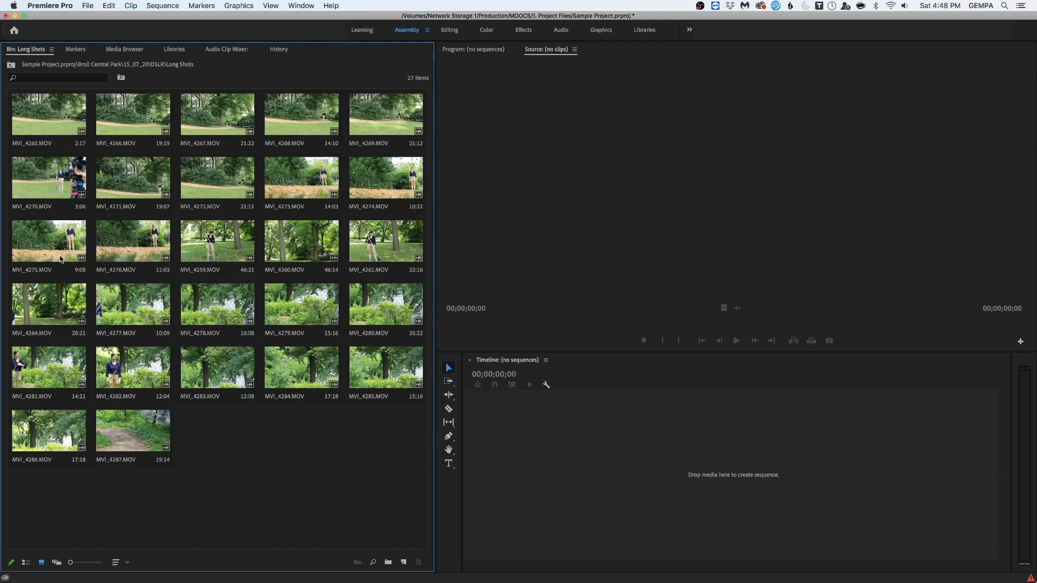
pyautogui.click(11, 64)
pyautogui.moveTo(29, 229); pyautogui.dragTo(189, 171)
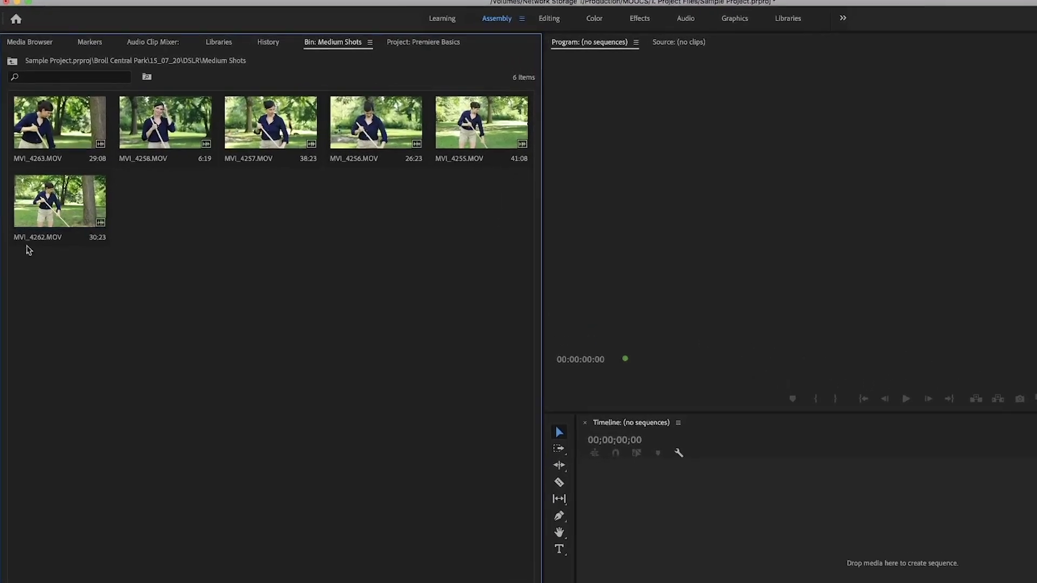
pyautogui.rightClick(56, 112)
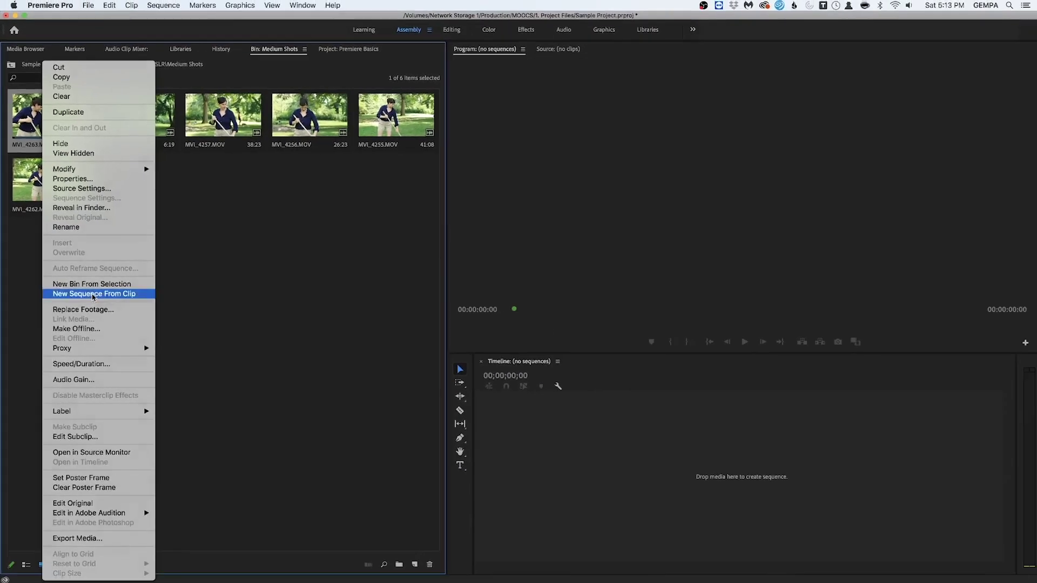
# - Build a new MVI_4263 sequence from MVI_4263.MOV using New Sequence From Clip
pyautogui.click(93, 295)
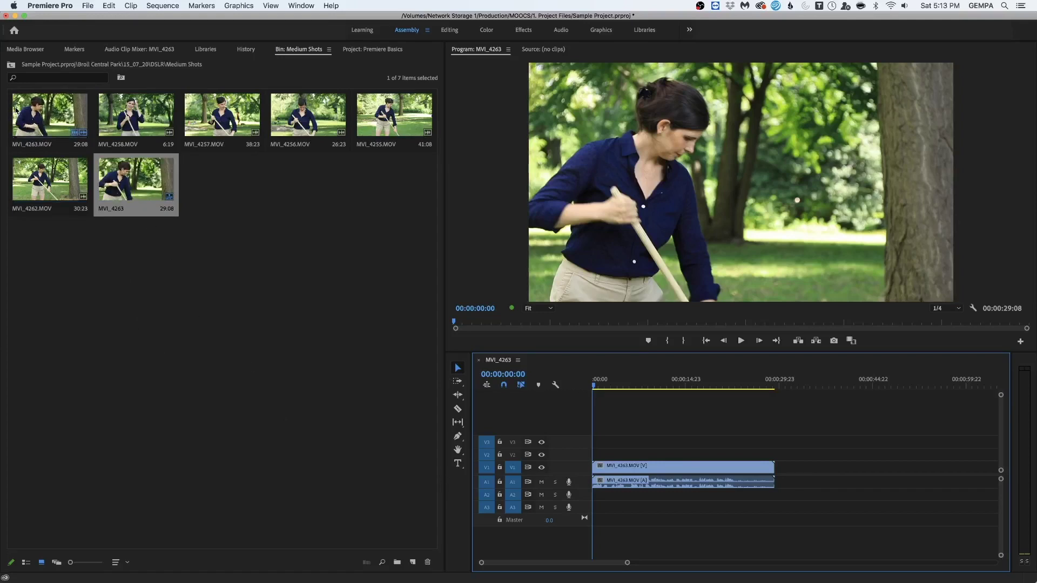
pyautogui.rightClick(17, 111)
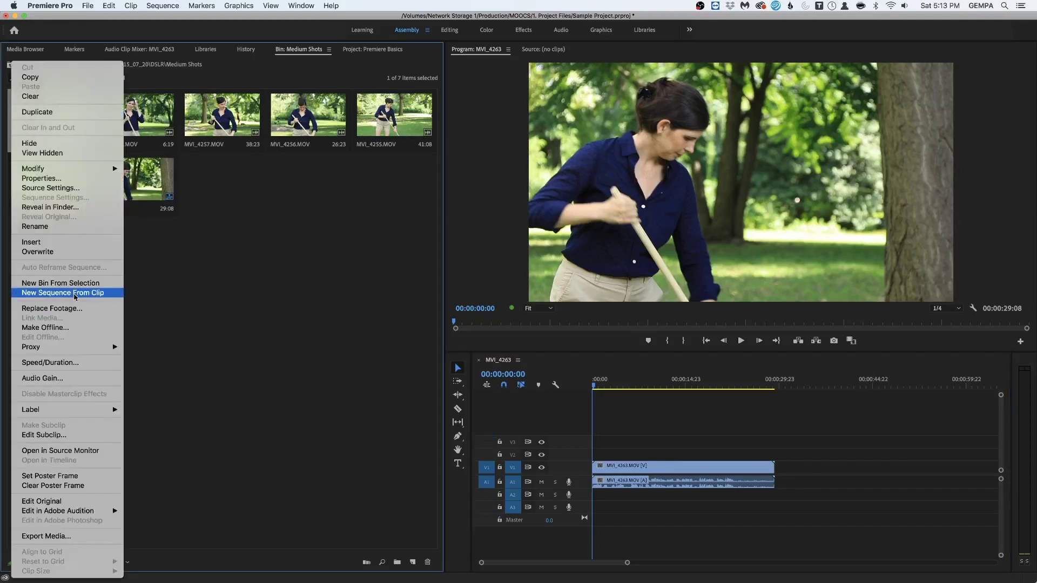
pyautogui.click(234, 311)
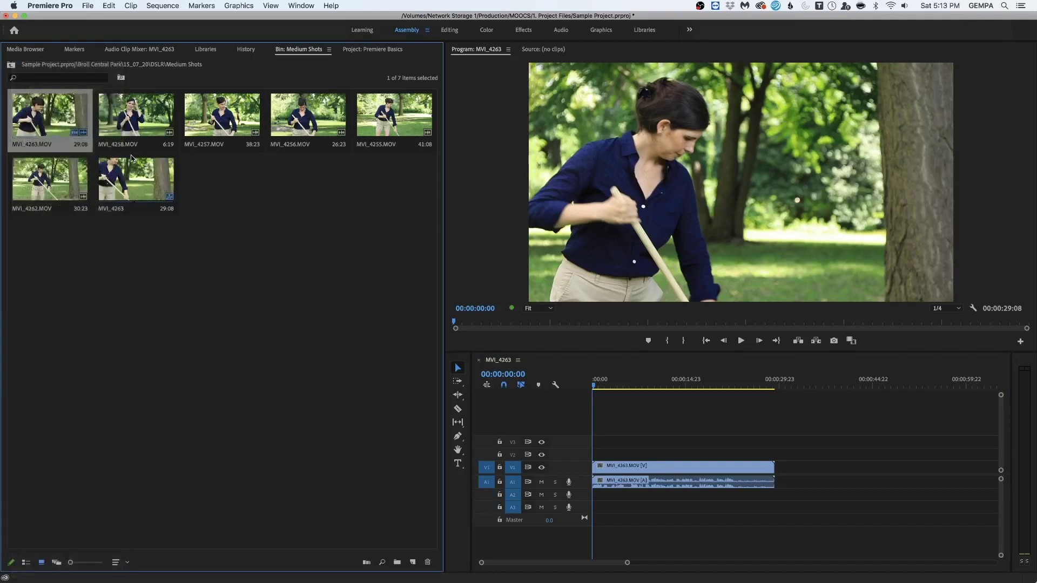
pyautogui.click(206, 198)
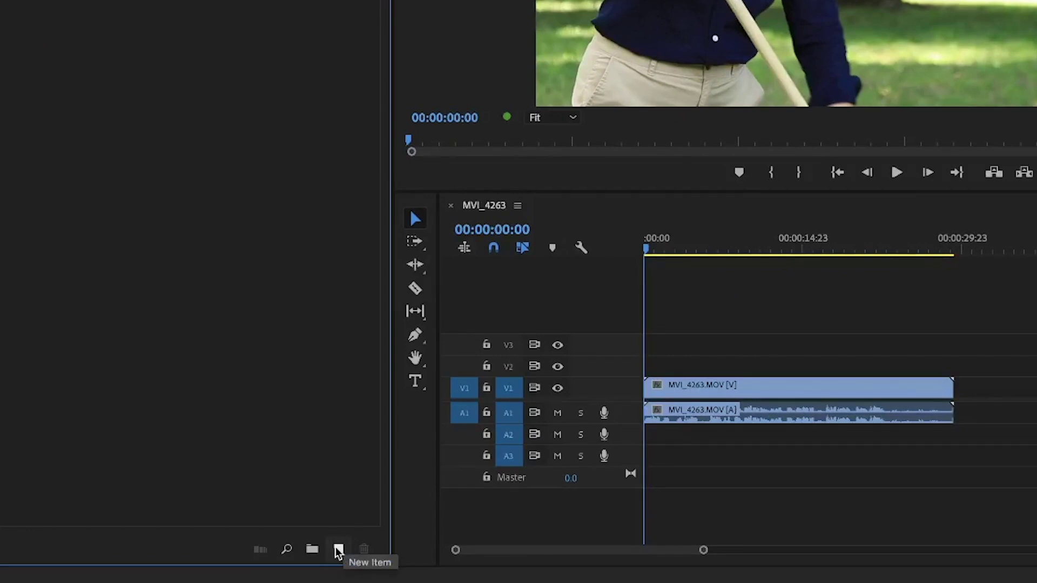
pyautogui.click(338, 550)
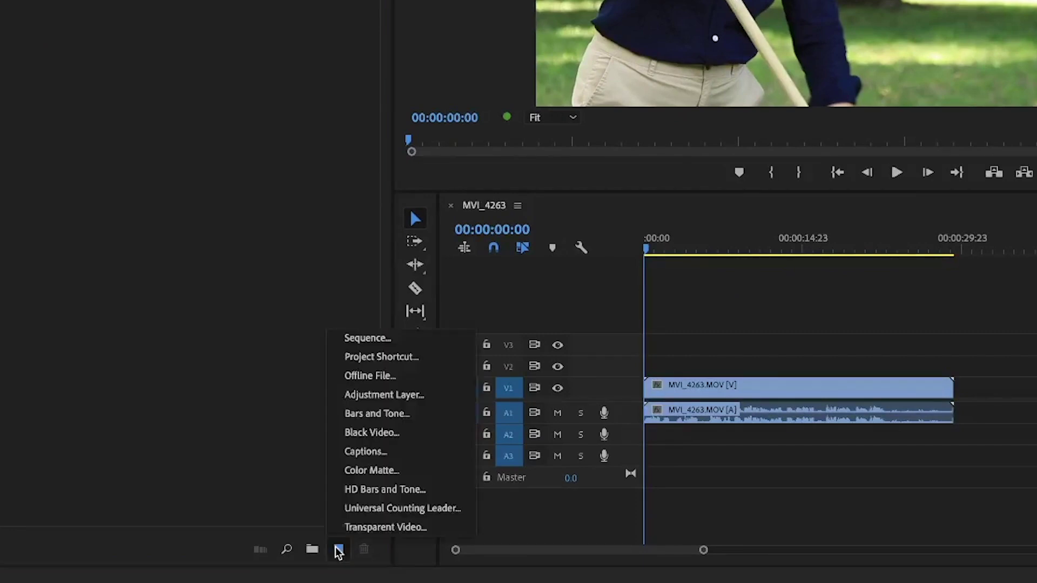
pyautogui.click(346, 339)
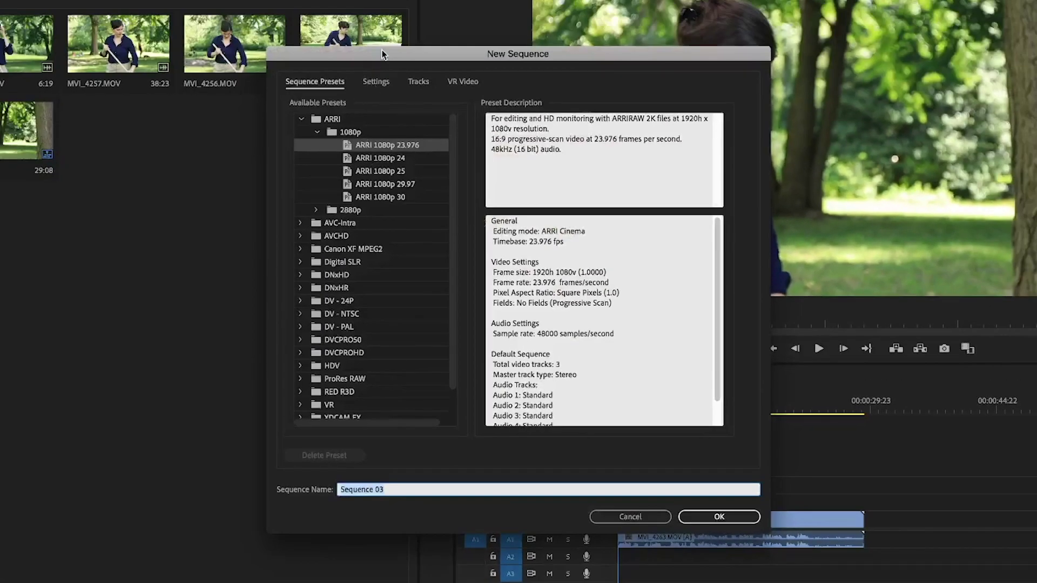
pyautogui.moveTo(381, 52); pyautogui.dragTo(476, 81)
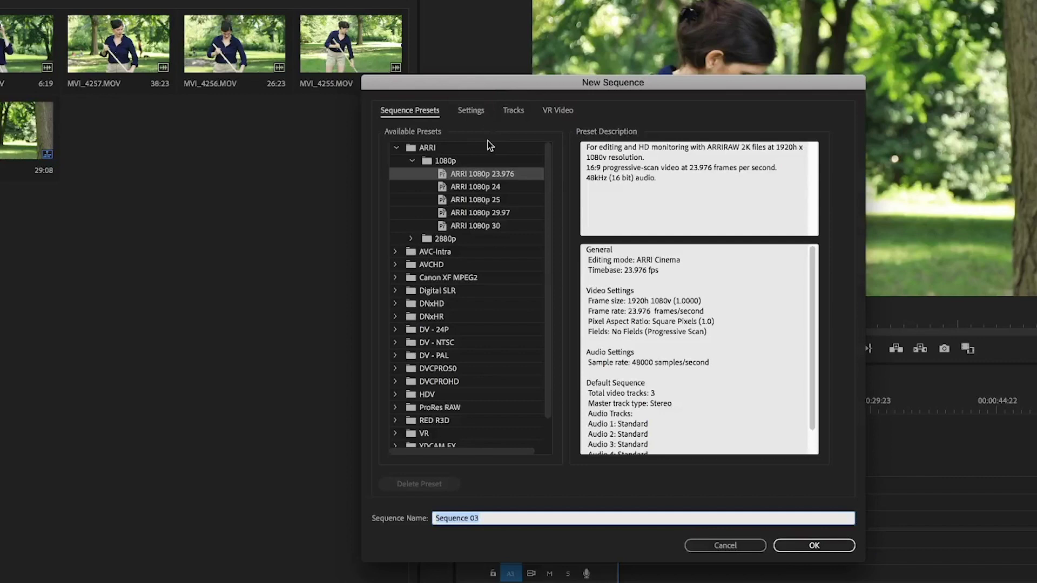
pyautogui.click(472, 200)
pyautogui.click(470, 226)
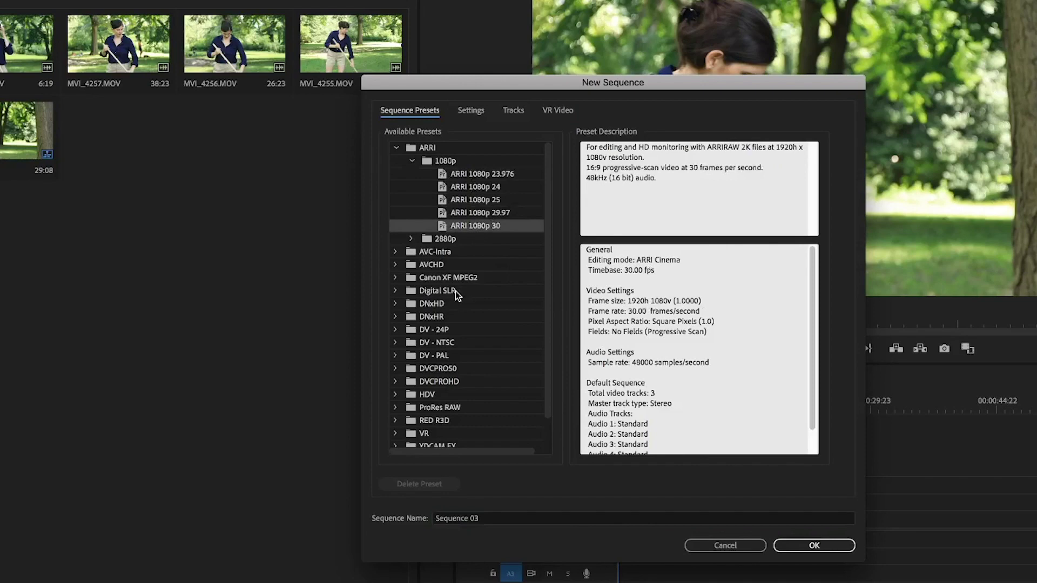
pyautogui.click(471, 110)
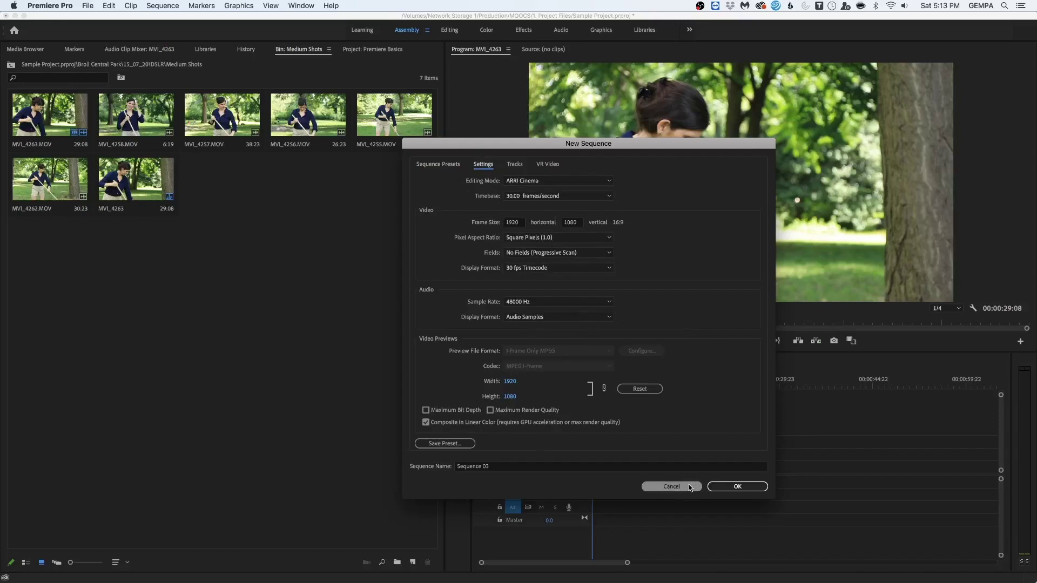
pyautogui.click(671, 486)
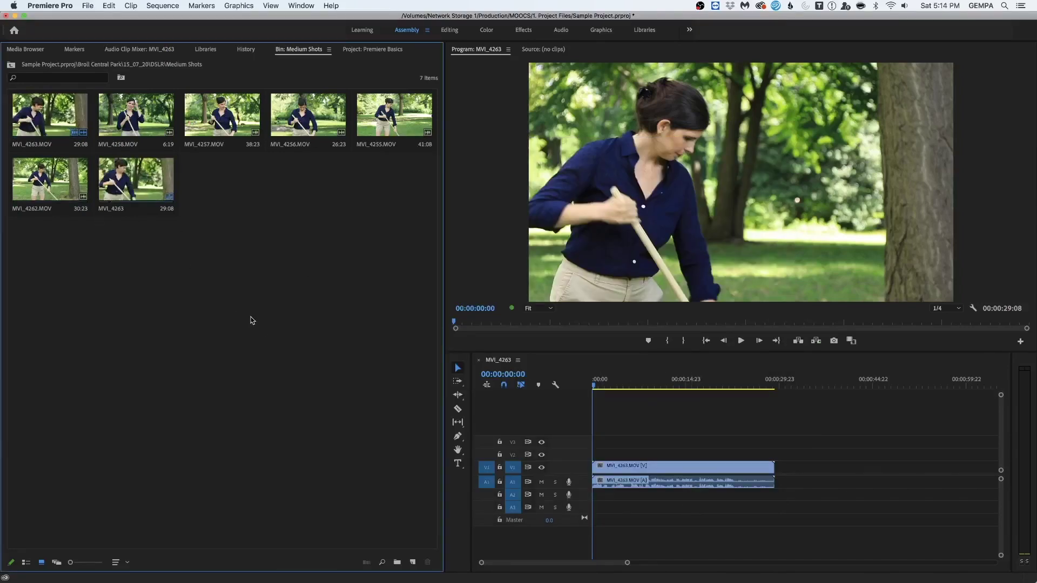
pyautogui.press('Delete')
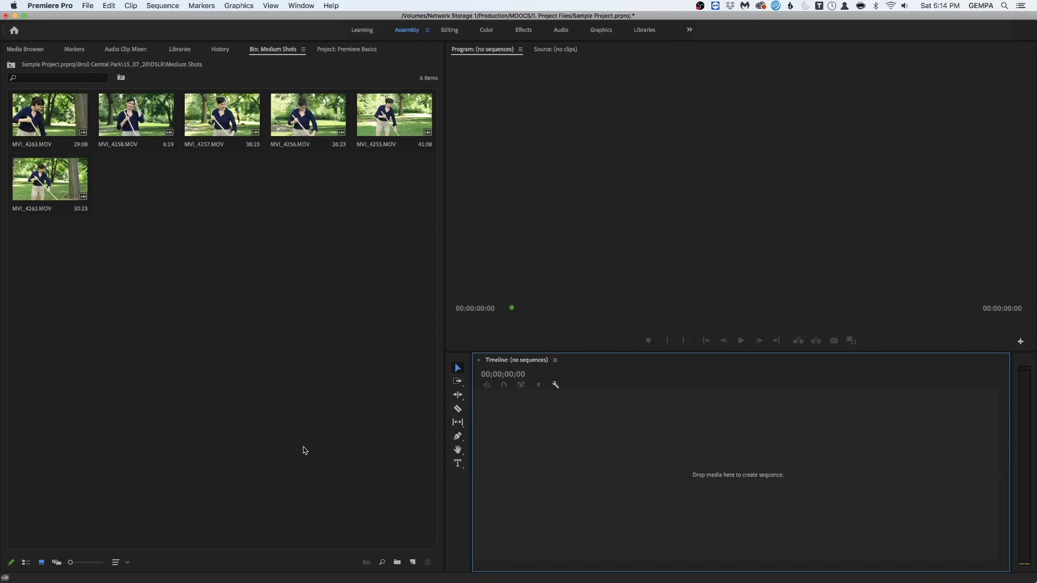
# - Select all six Medium Shots clips and make the MVI_4263 sequence with New Sequence From Clip
pyautogui.click(20, 115)
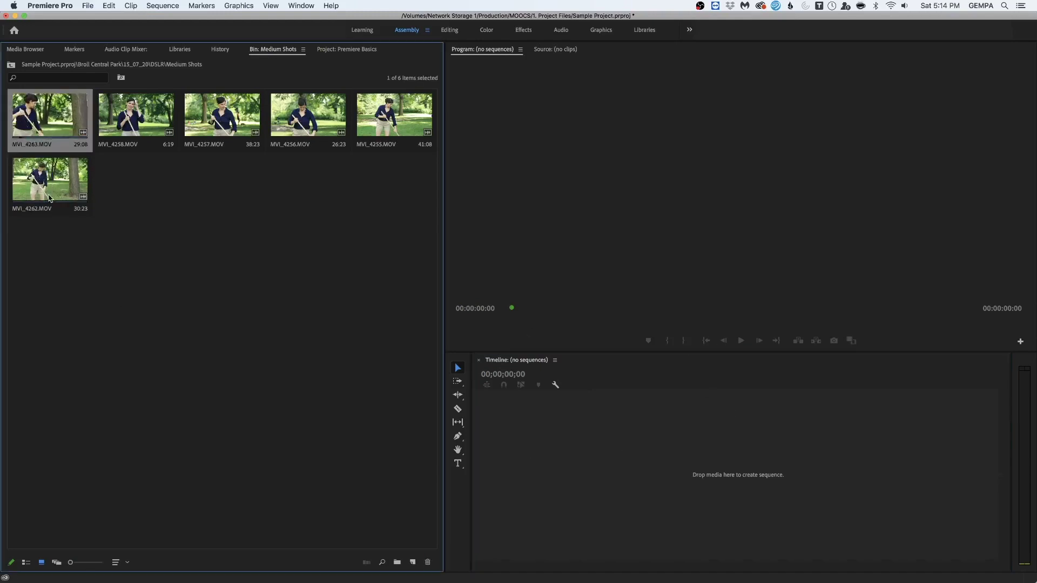
pyautogui.press('super+a')
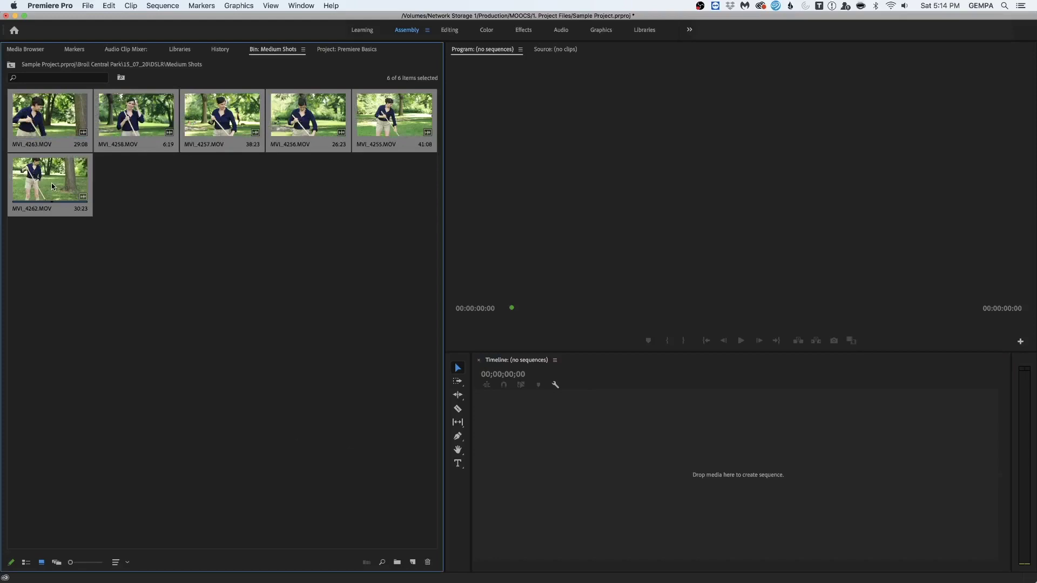
pyautogui.rightClick(209, 109)
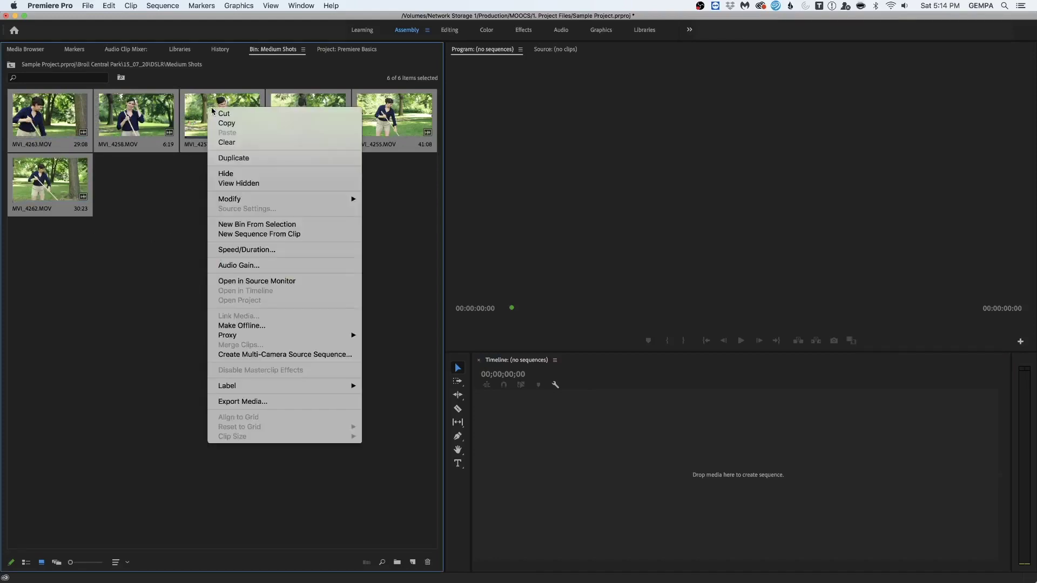
pyautogui.click(286, 236)
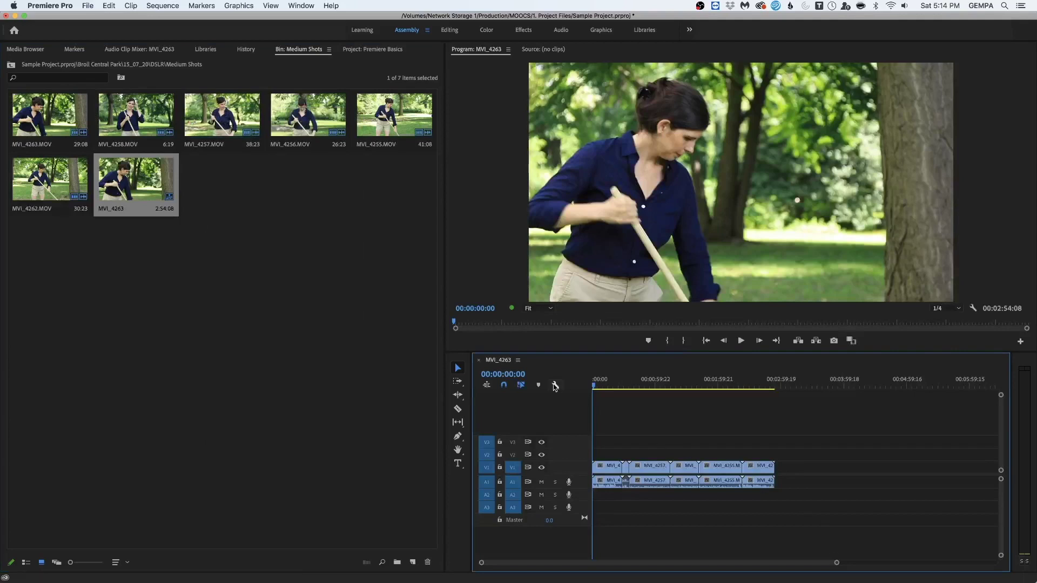
# - Scrub the MVI_4263 sequence from about 10 to 28 seconds in the Program monitor
pyautogui.moveTo(594, 384)
pyautogui.mouseDown()
pyautogui.moveTo(632, 385)
pyautogui.moveTo(602, 384)
pyautogui.mouseUp()
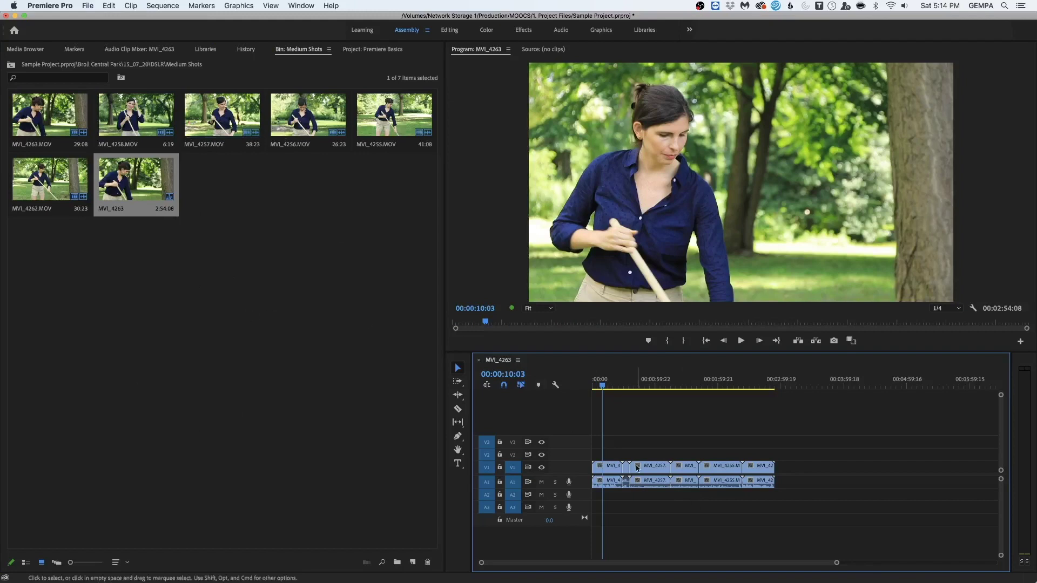
pyautogui.moveTo(602, 383); pyautogui.dragTo(637, 388)
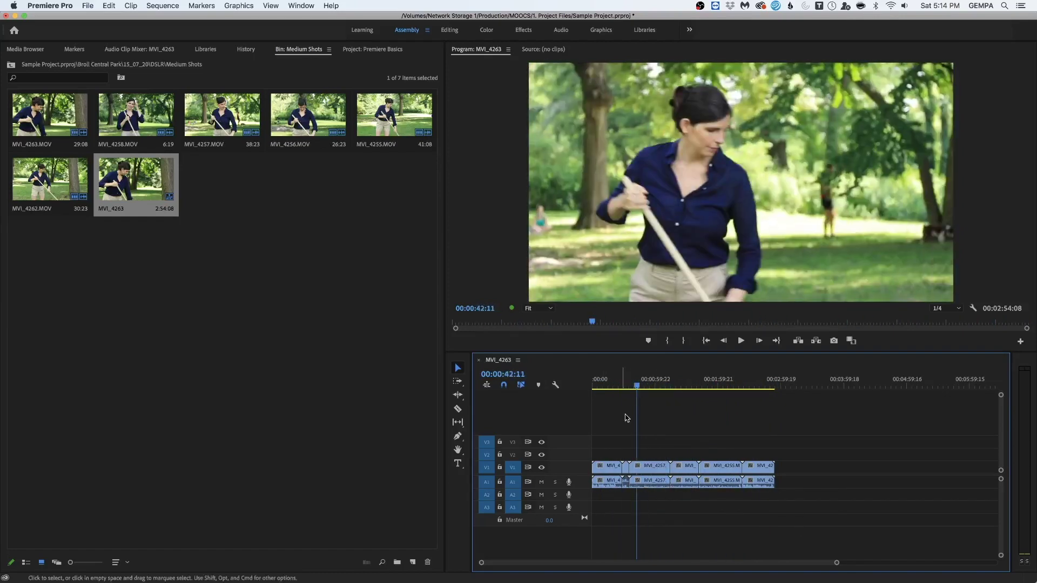
pyautogui.moveTo(639, 387); pyautogui.dragTo(771, 436)
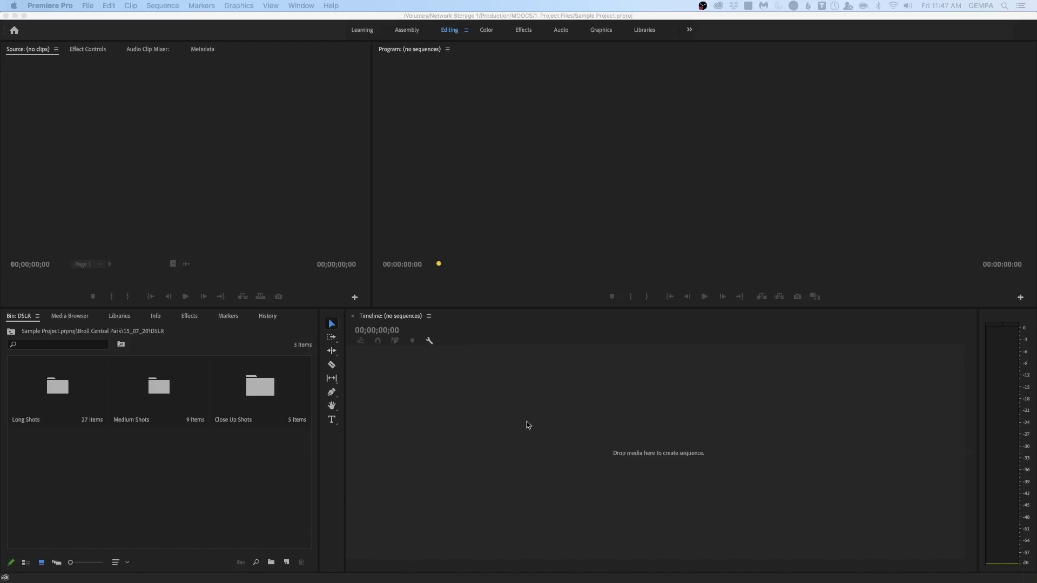
pyautogui.click(95, 498)
# - In the DSLR bin, create a new empty sequence named Sample Seq via New Item > Sequence
pyautogui.doubleClick(267, 402)
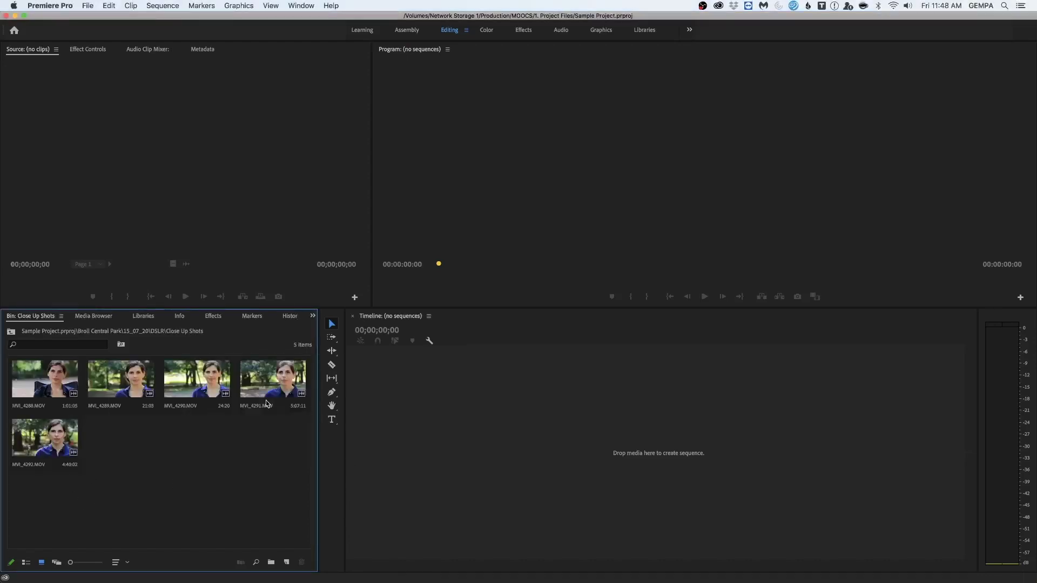
pyautogui.click(14, 335)
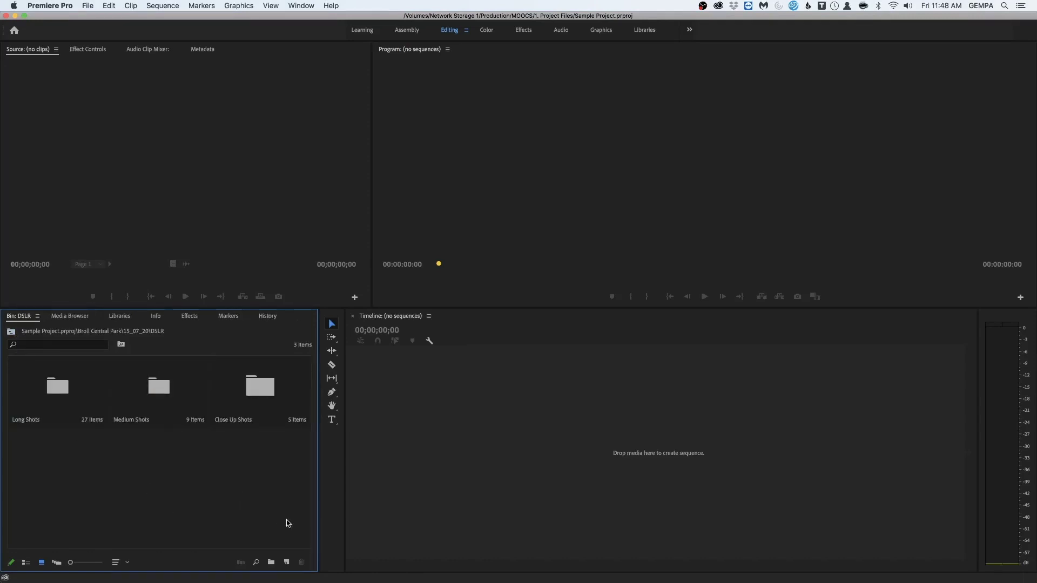
pyautogui.click(286, 562)
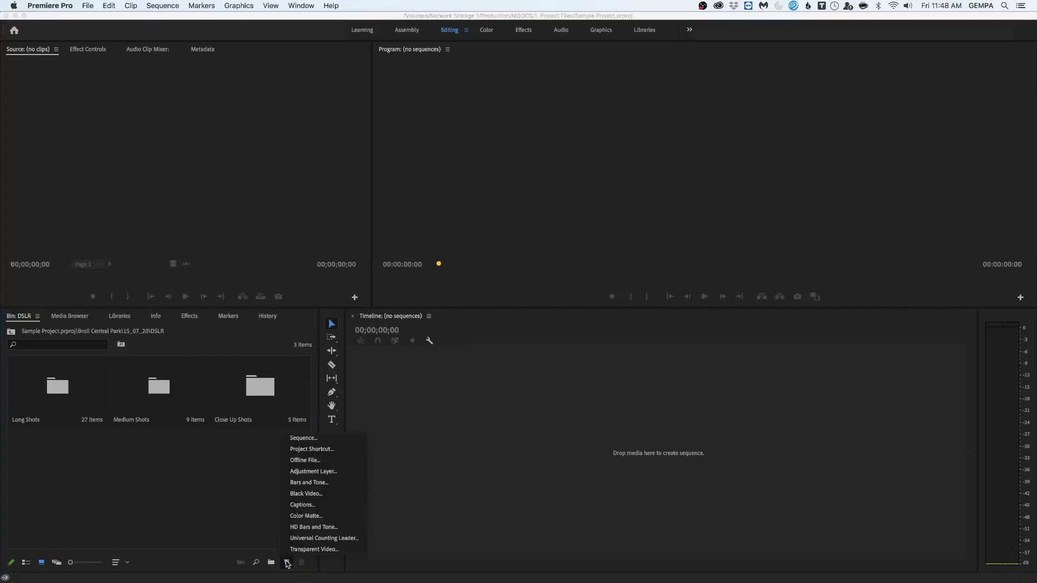
pyautogui.click(301, 438)
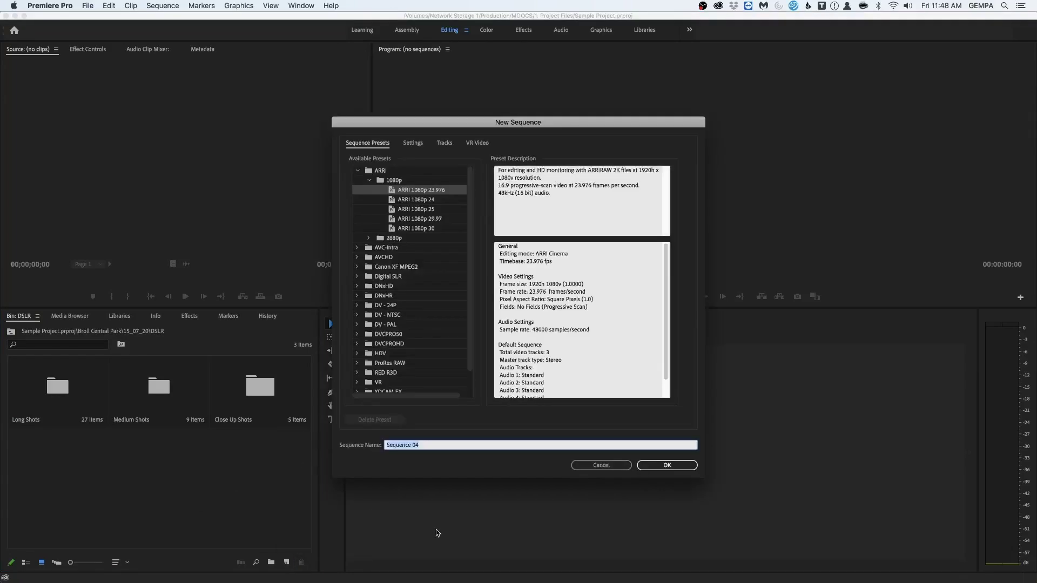
pyautogui.press('BackSpace')
pyautogui.press('Return')
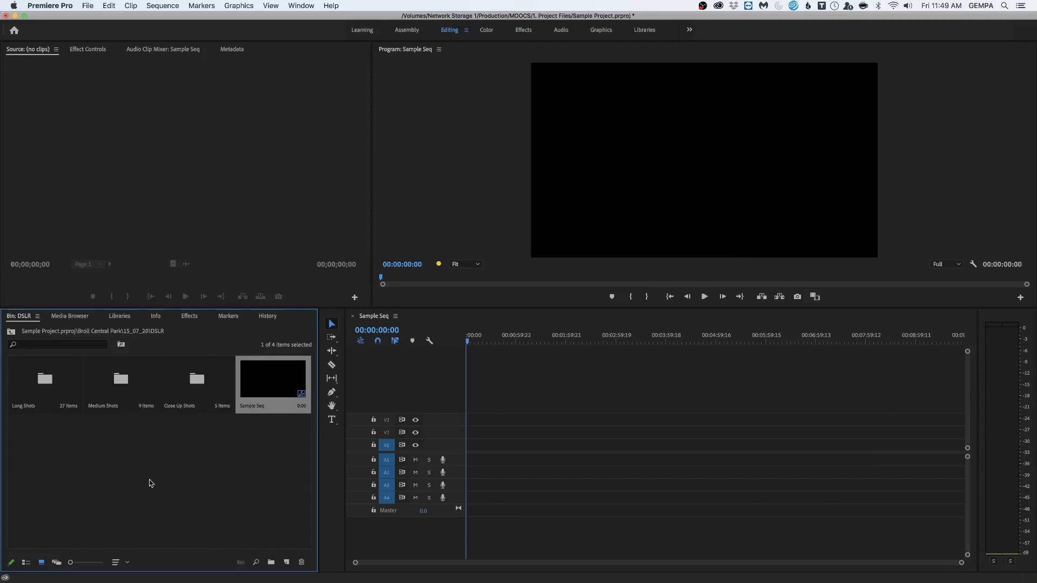
pyautogui.doubleClick(117, 402)
# - Load MVI_4258.MOV in the Source monitor and mark In at 00:00:00:20 and Out at 00:00:03:12
pyautogui.doubleClick(128, 392)
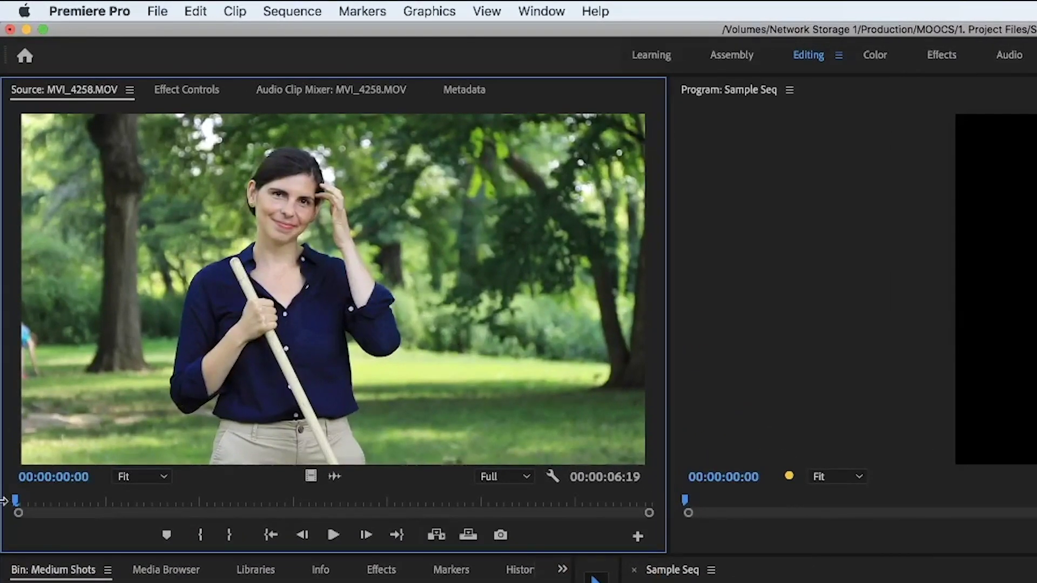
pyautogui.moveTo(15, 501); pyautogui.dragTo(185, 550)
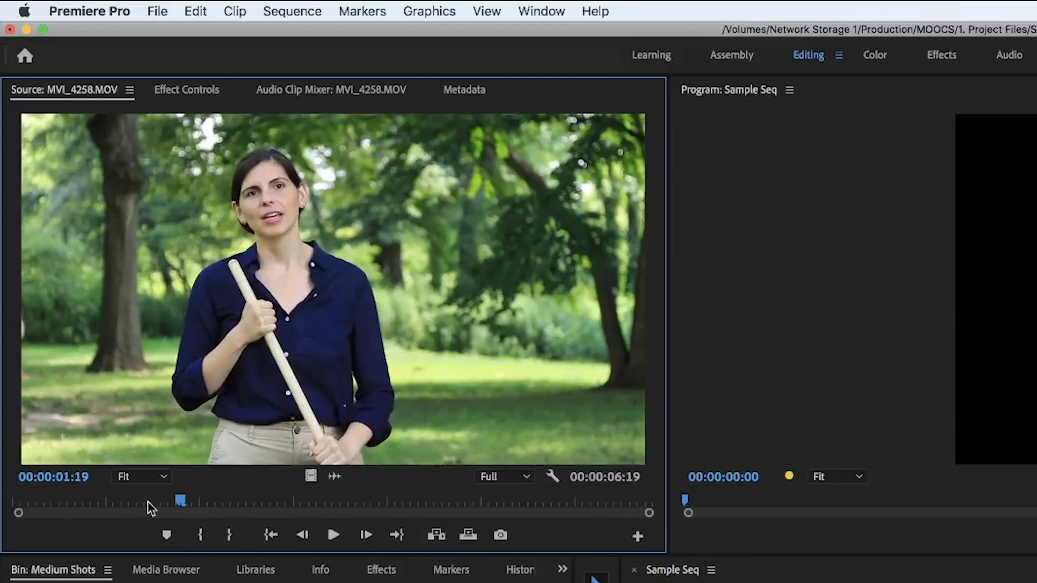
pyautogui.moveTo(182, 506); pyautogui.dragTo(90, 506)
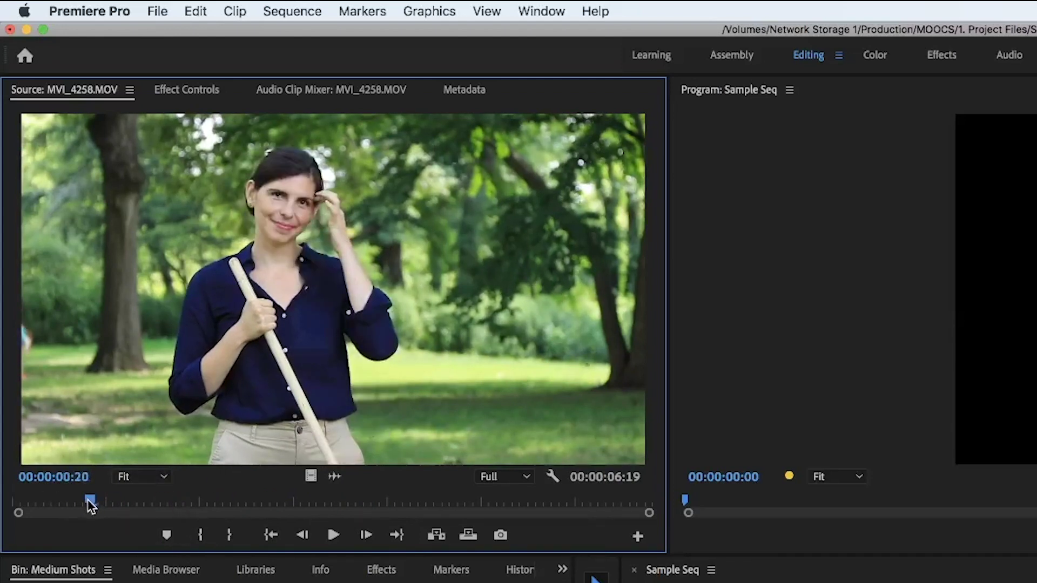
pyautogui.press('i')
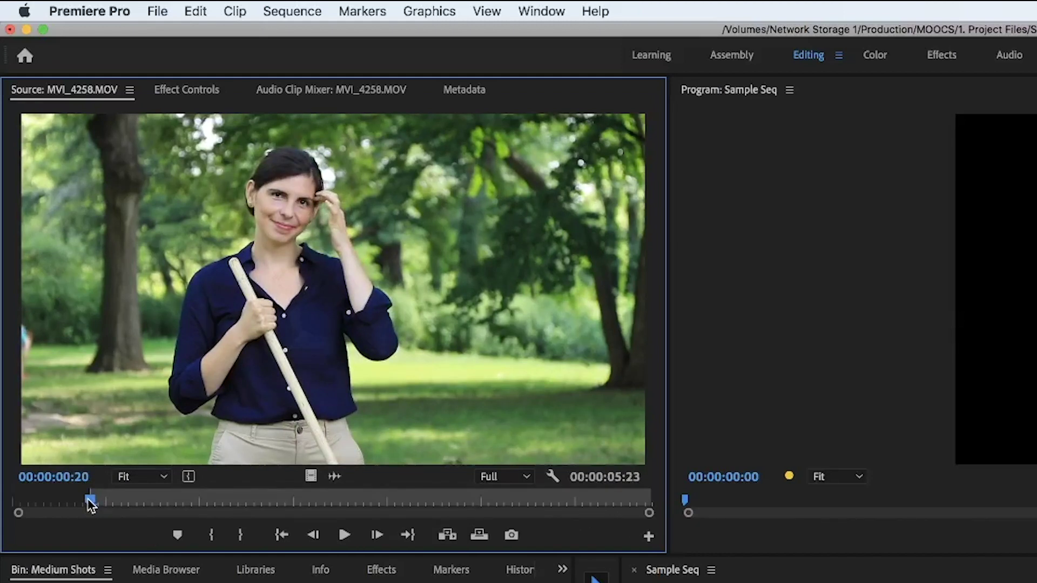
pyautogui.moveTo(90, 506); pyautogui.dragTo(297, 502)
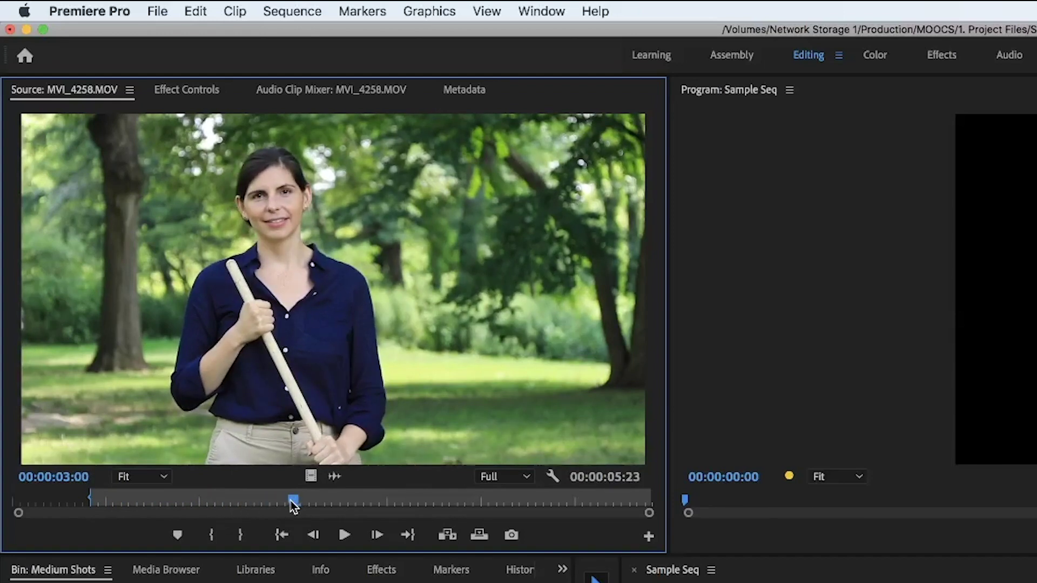
pyautogui.moveTo(294, 503); pyautogui.dragTo(343, 500)
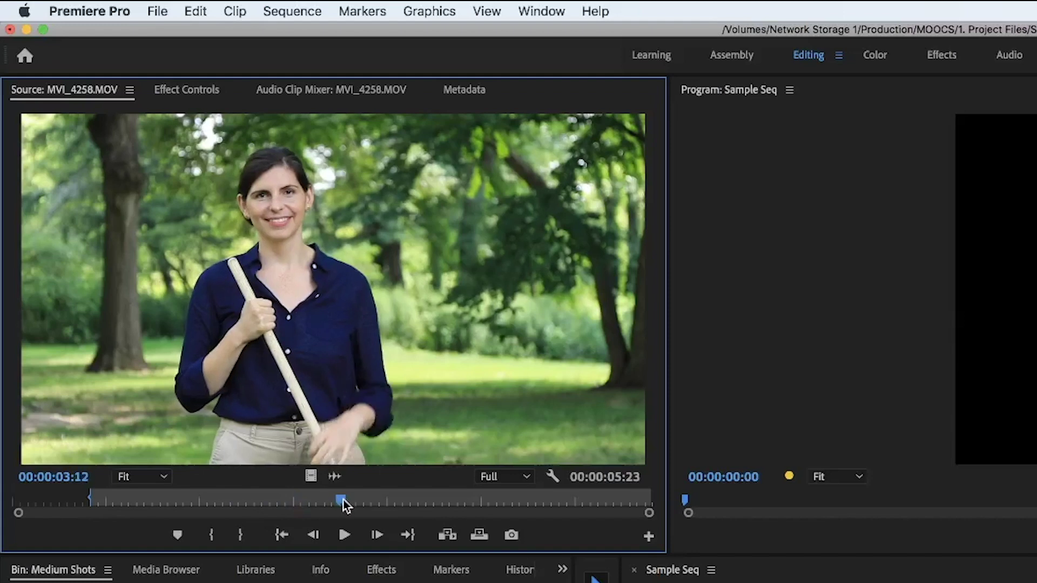
pyautogui.press('o')
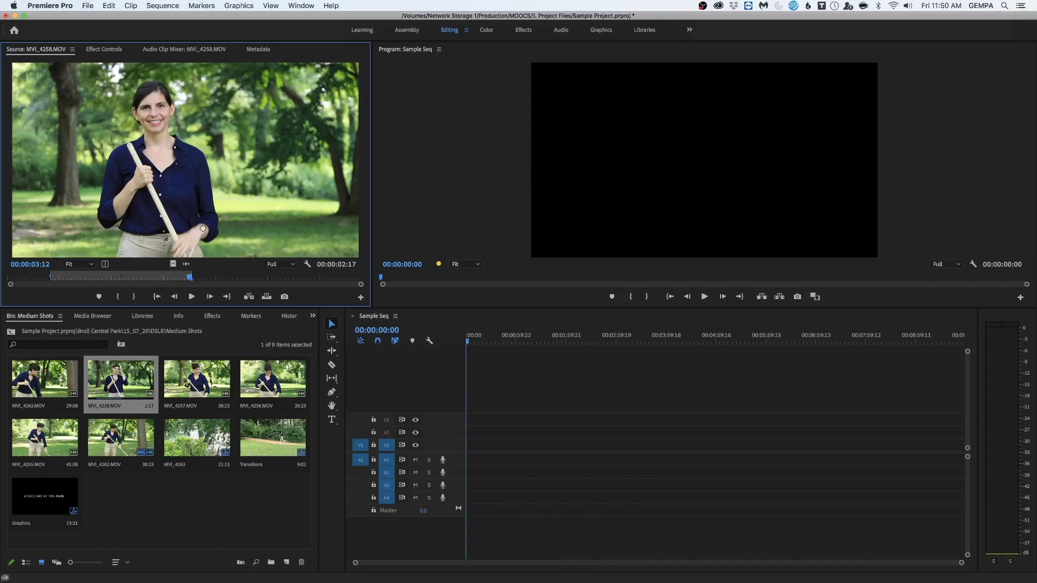
# - Place the marked MVI_4258 portion at the start of Sample Seq and play it back
pyautogui.moveTo(395, 293); pyautogui.dragTo(466, 462)
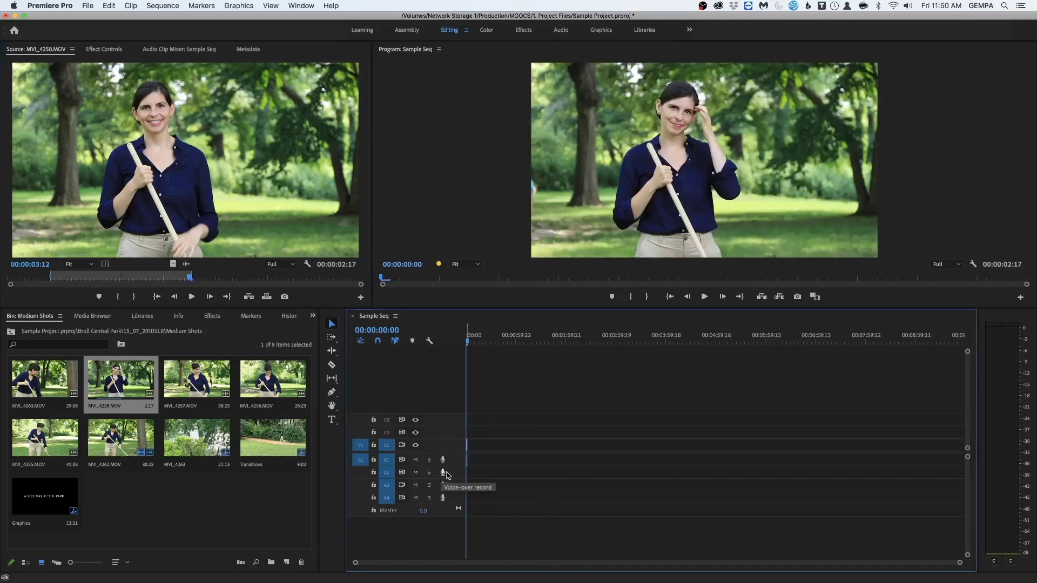
pyautogui.press('=')
pyautogui.press('=')
pyautogui.press('=')
pyautogui.press('=')
pyautogui.press('=')
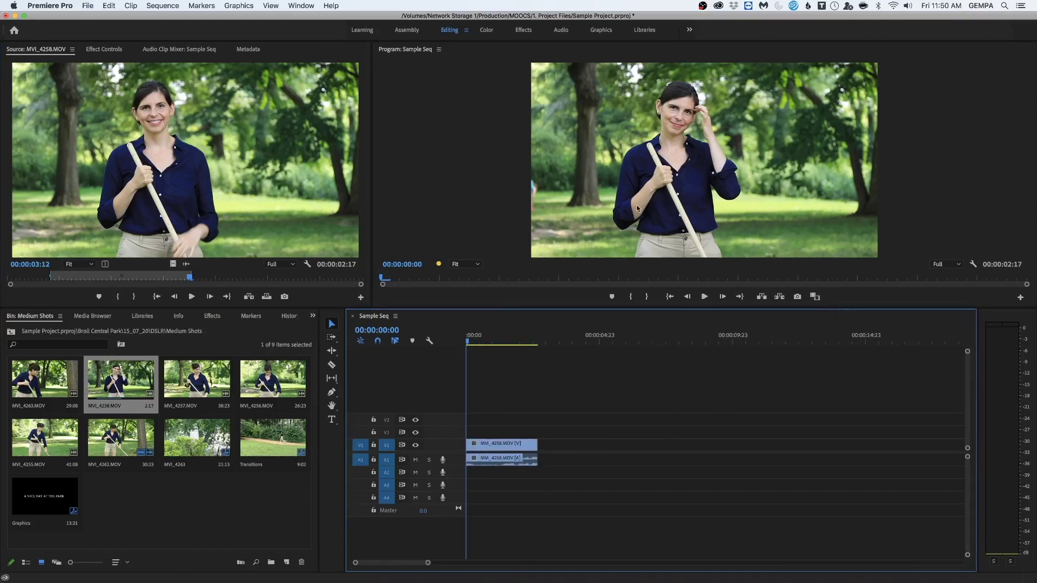
pyautogui.press('space')
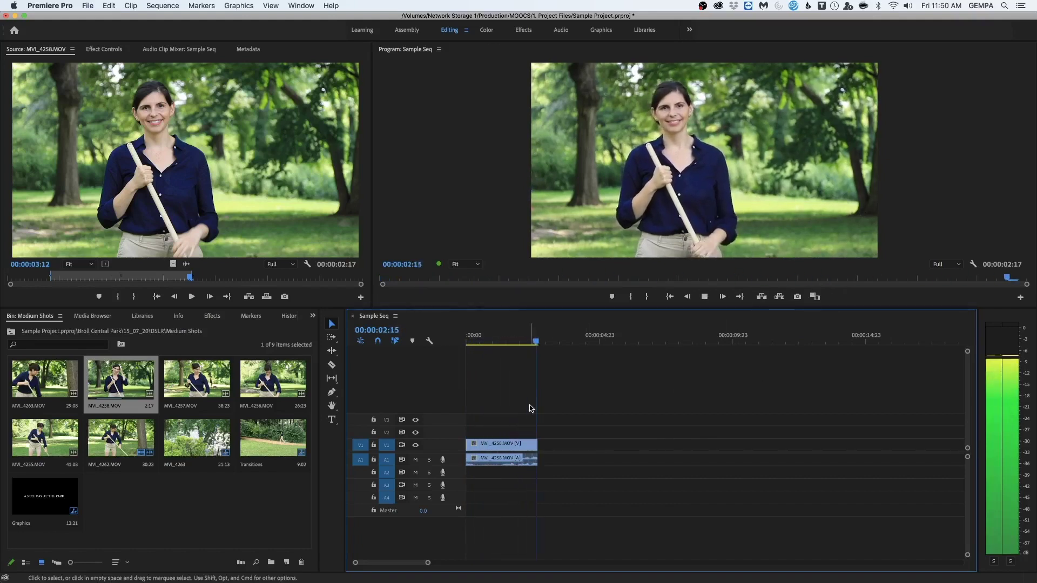
pyautogui.click(509, 341)
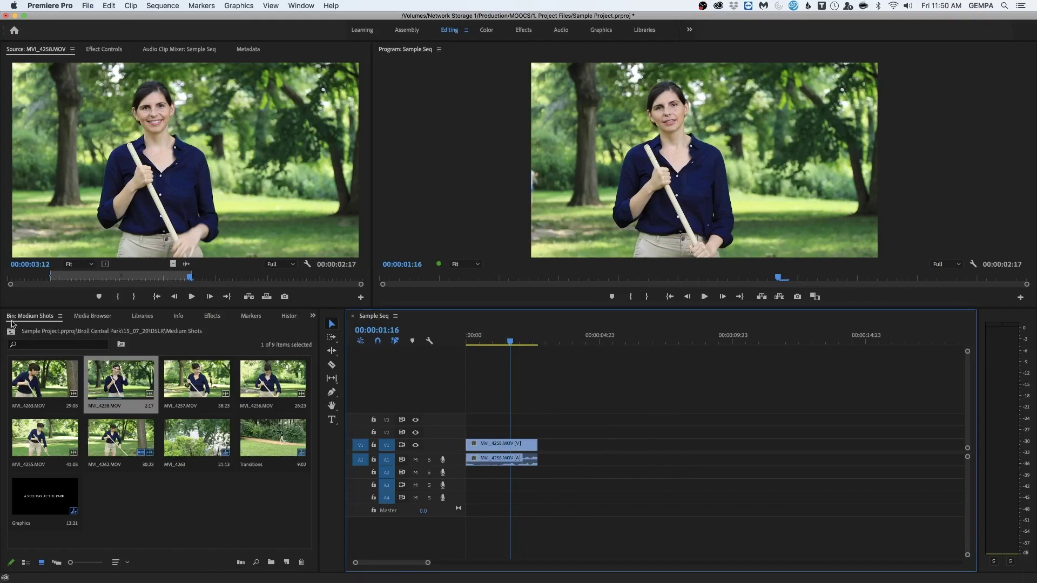
# - Load MVI_4263.MOV and add it after MVI_4258, zooming out to show the 00:00:32:01 sequence
pyautogui.click(42, 386)
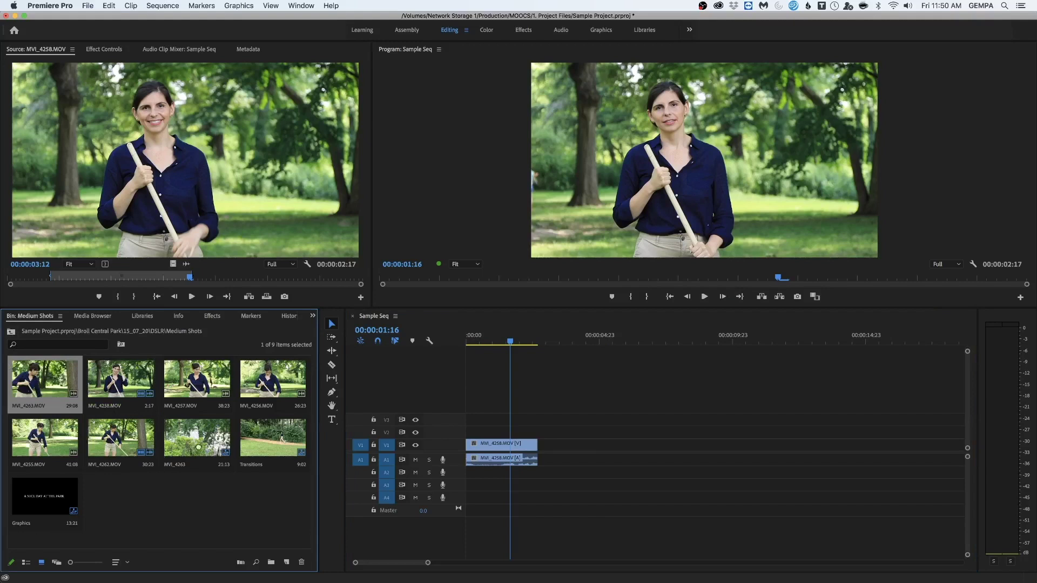
pyautogui.doubleClick(43, 385)
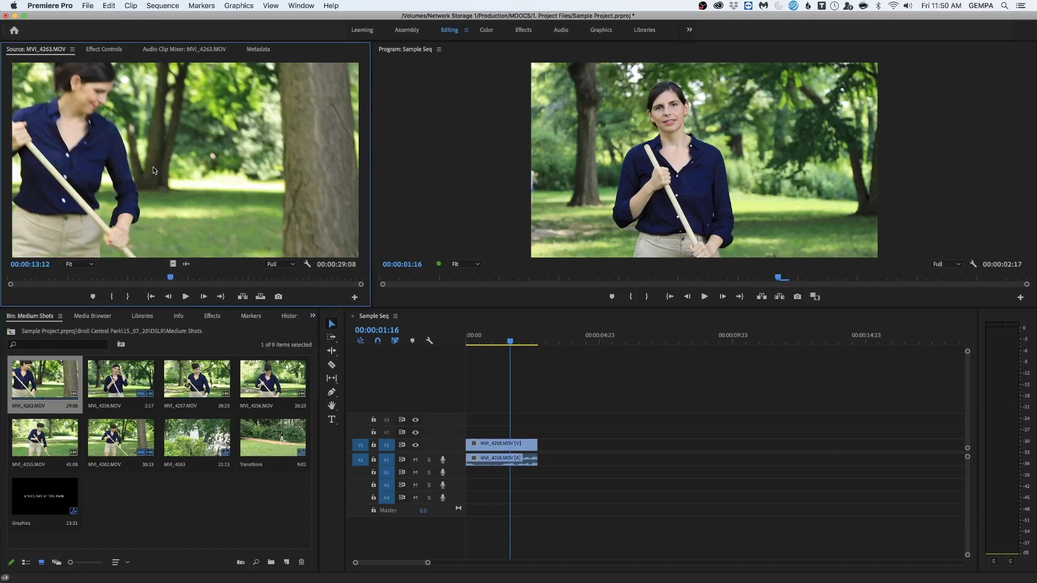
pyautogui.moveTo(446, 311); pyautogui.dragTo(579, 451)
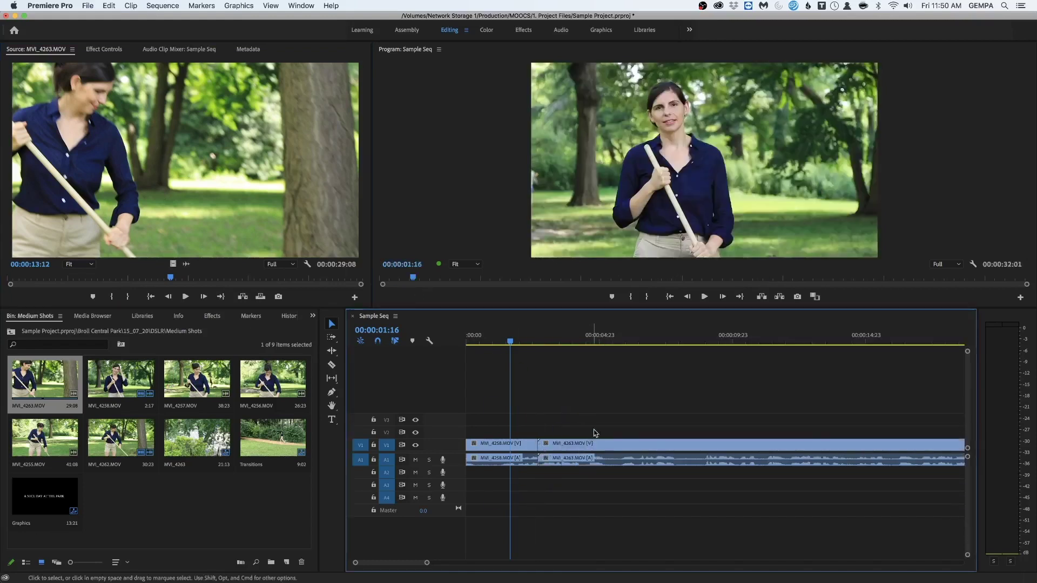
pyautogui.press('-')
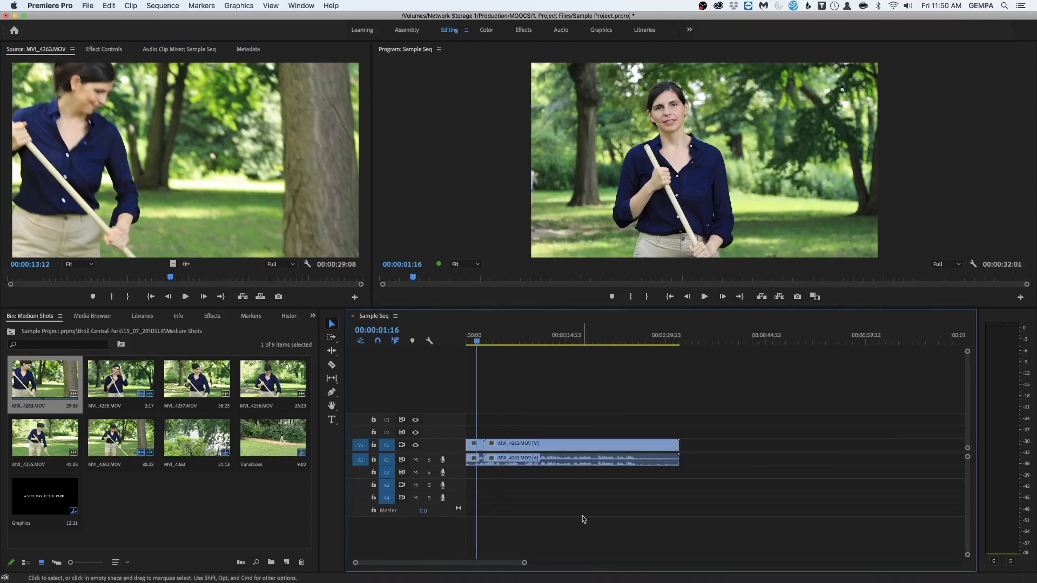
pyautogui.press('-')
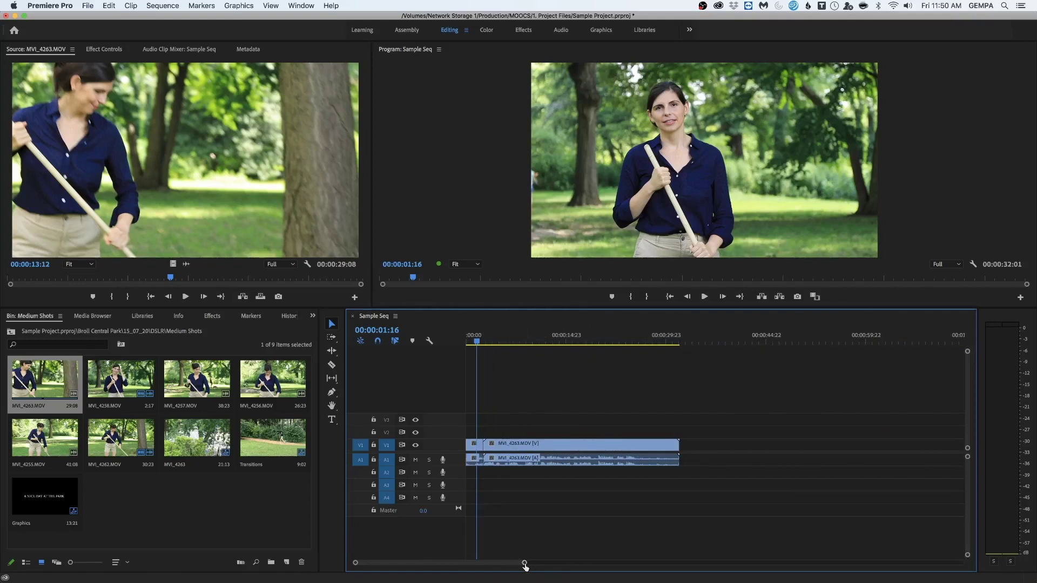
pyautogui.moveTo(524, 565); pyautogui.dragTo(674, 546)
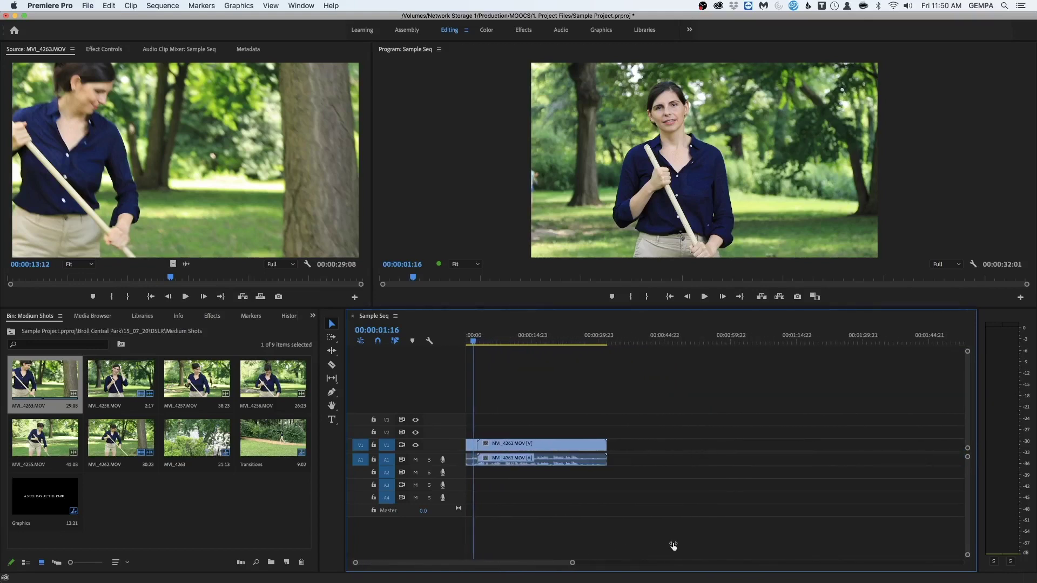
# - Drag MVI_4290.MOV from Close Up Shots after MVI_4263, then scrub to review it
pyautogui.click(10, 332)
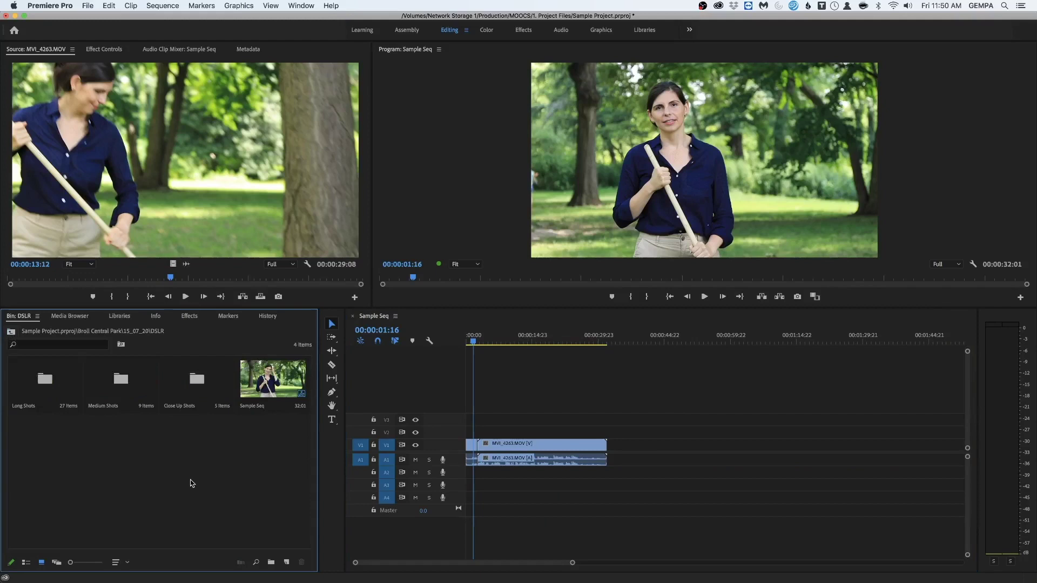
pyautogui.doubleClick(205, 365)
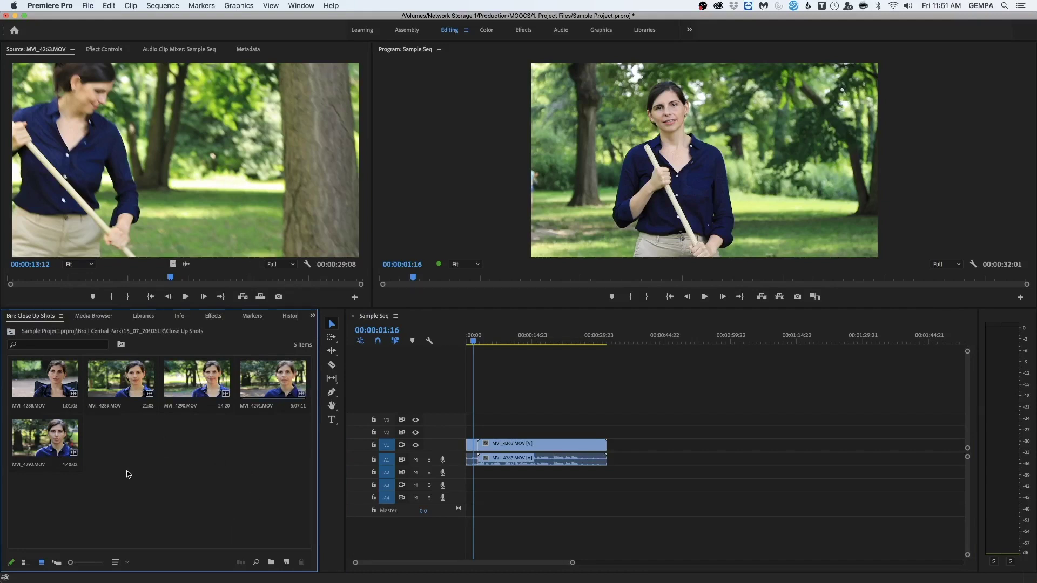
pyautogui.click(189, 383)
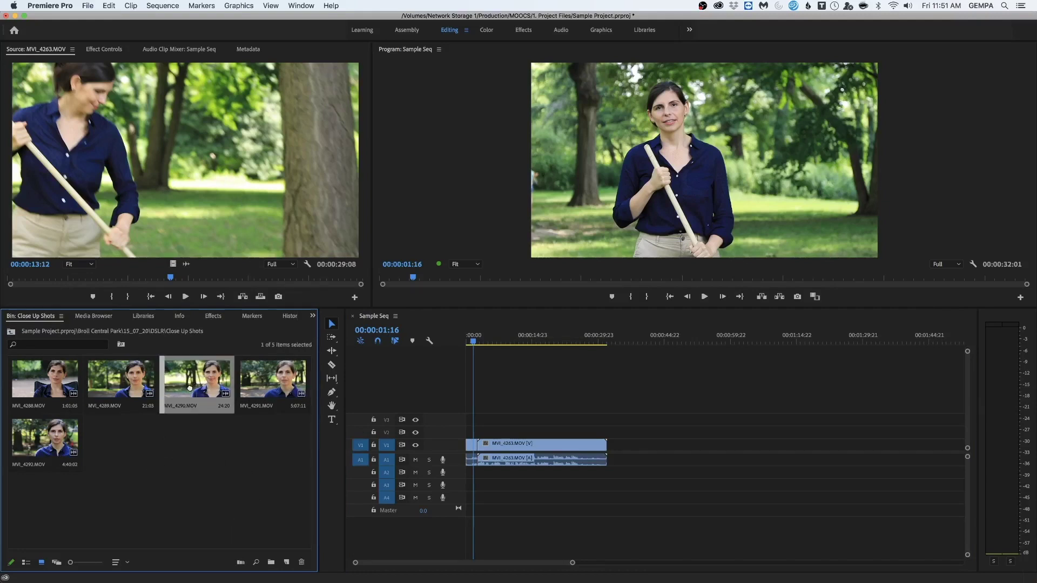
pyautogui.moveTo(191, 387); pyautogui.dragTo(608, 455)
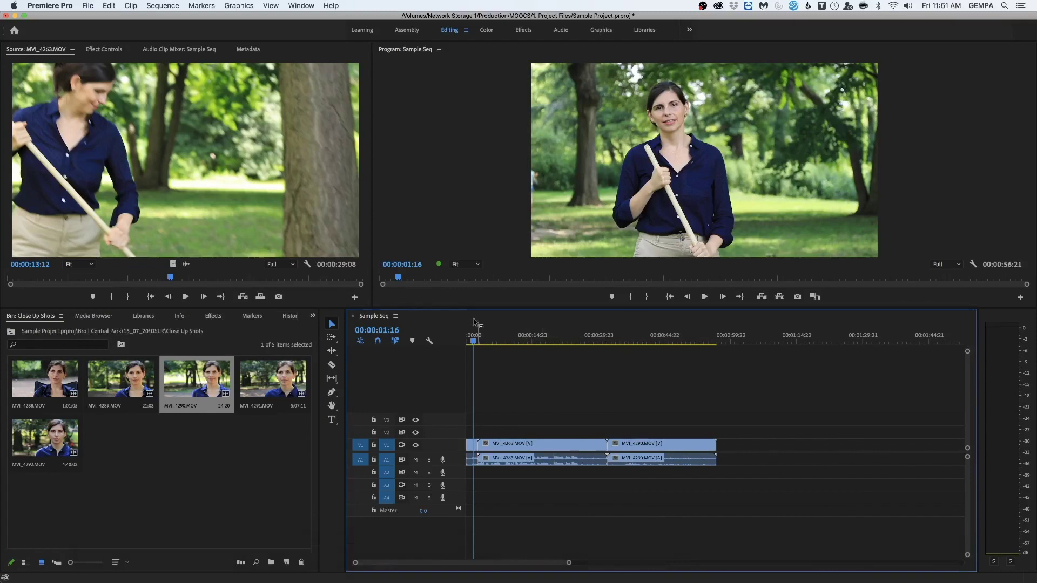
pyautogui.moveTo(473, 344); pyautogui.dragTo(618, 480)
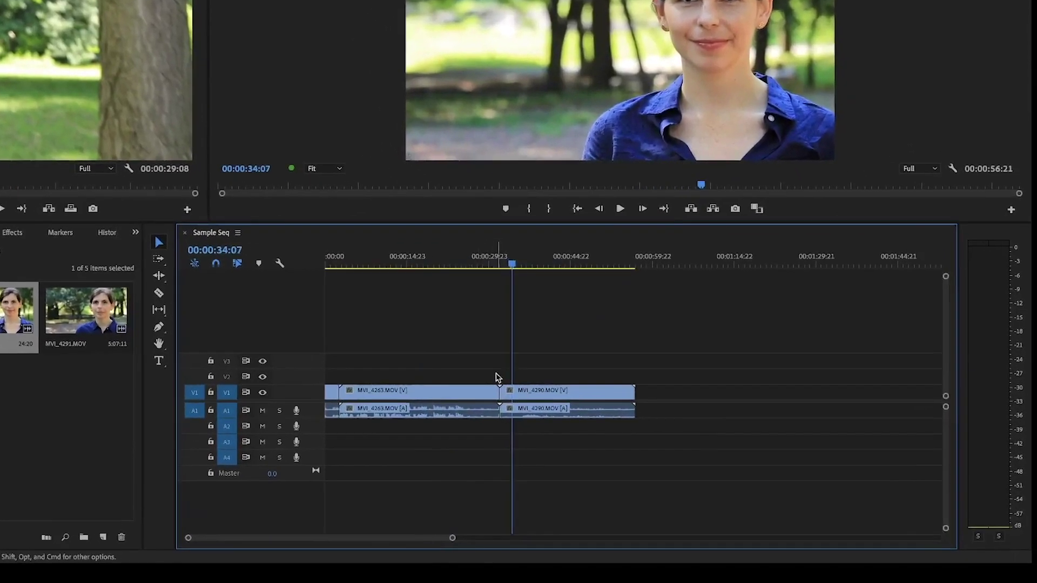
# - Try a Razor cut on MVI_4263 near 00:00:26:23 with the timeline zoomed in
pyautogui.press('c')
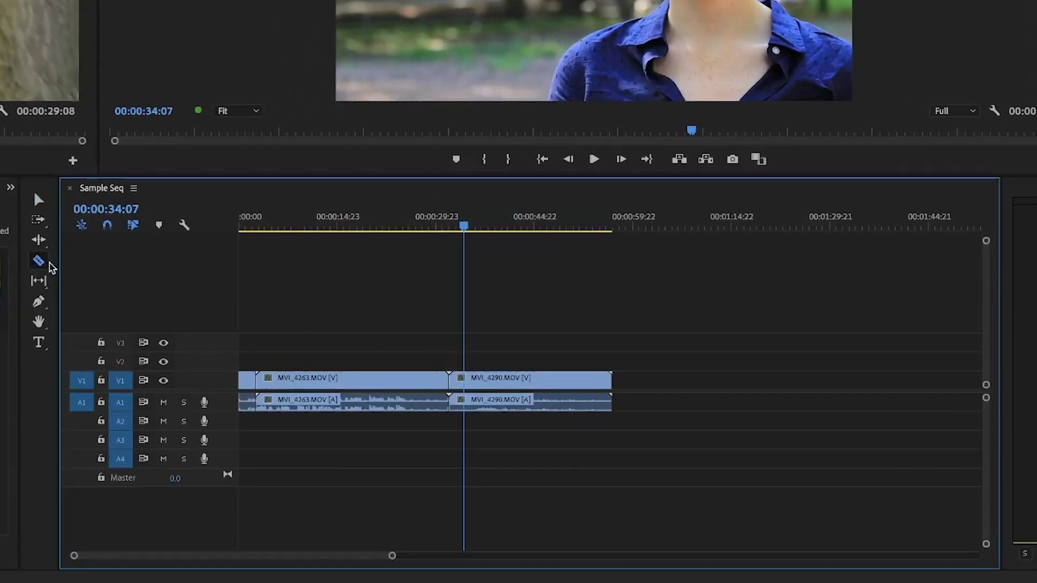
pyautogui.click(40, 264)
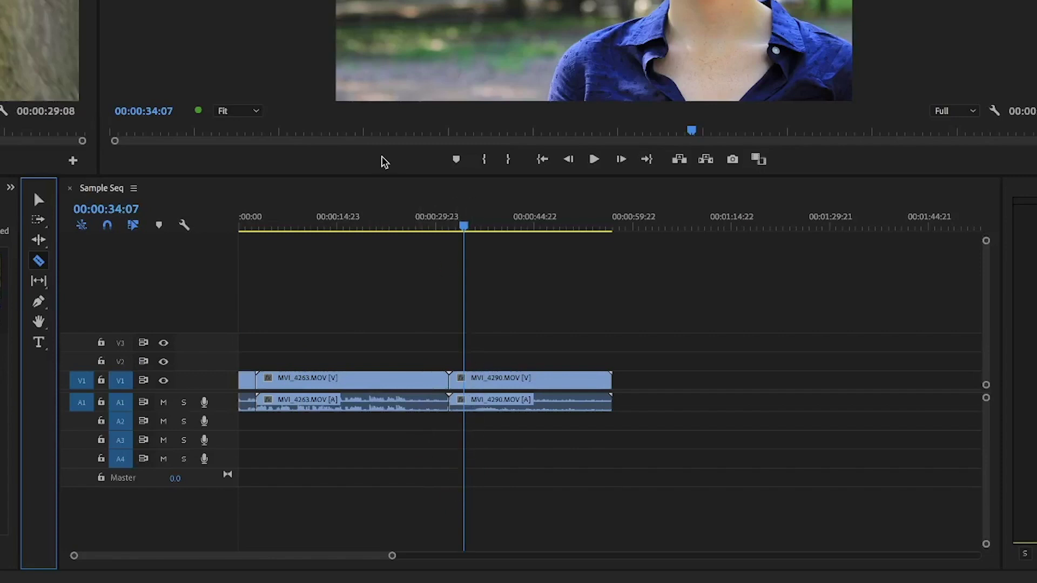
pyautogui.click(416, 222)
pyautogui.press('=')
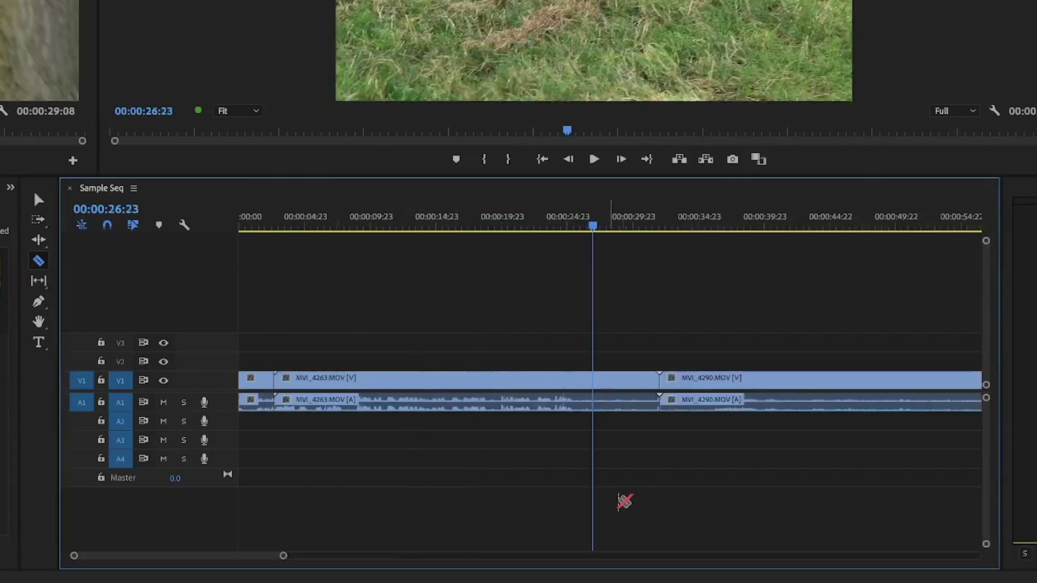
pyautogui.click(581, 400)
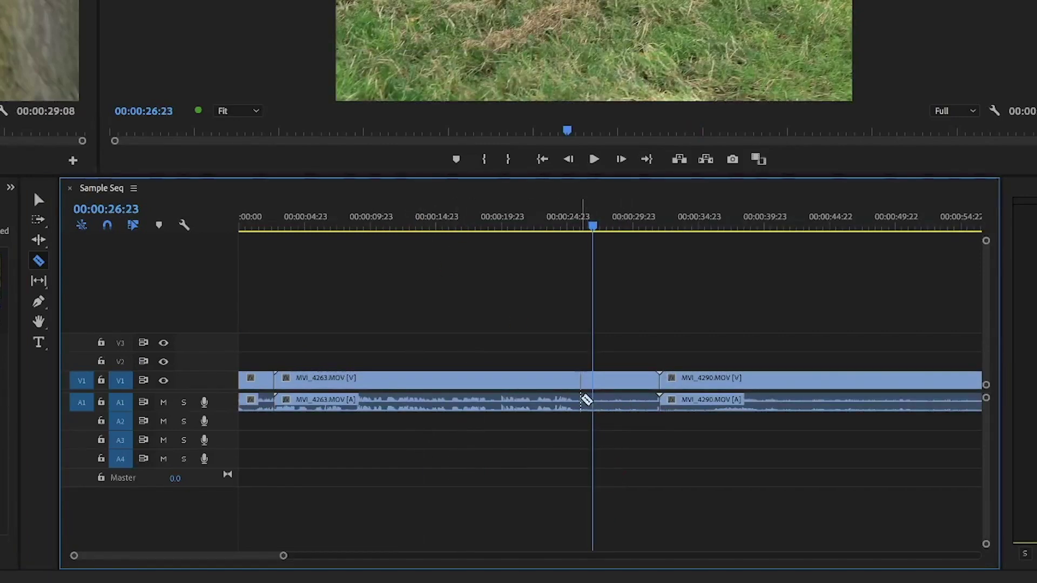
pyautogui.press('v')
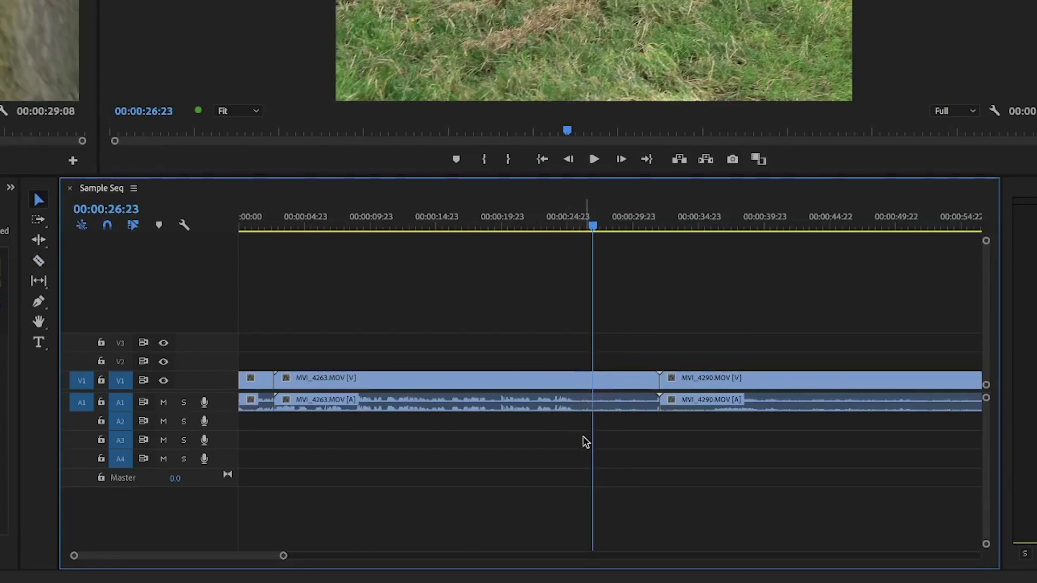
# - Find 00:00:26:22 by playback and razor-cut MVI_4263 there, then return to the Selection tool
pyautogui.click(576, 222)
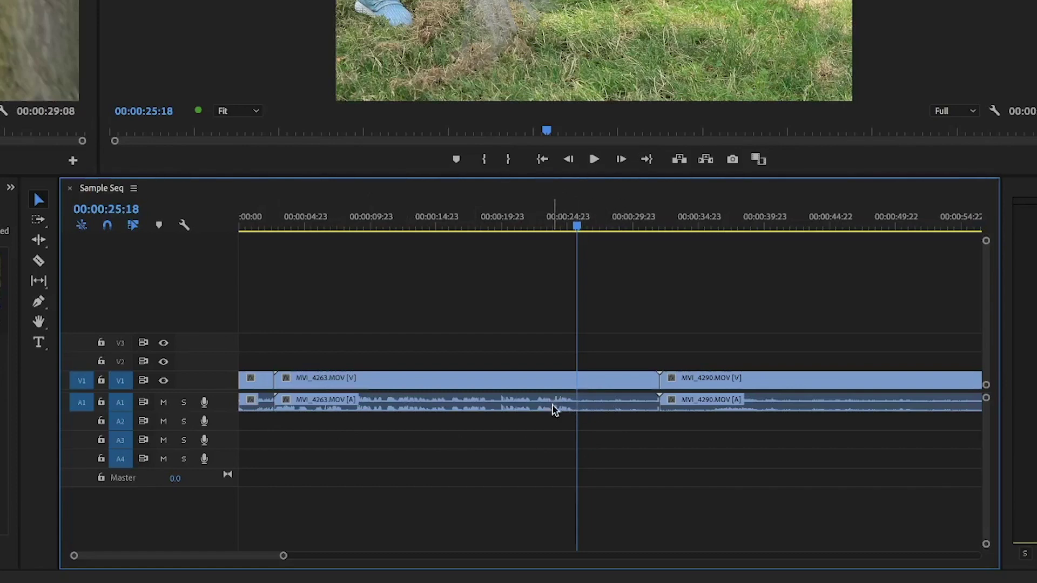
pyautogui.moveTo(576, 225); pyautogui.dragTo(553, 232)
pyautogui.press('space')
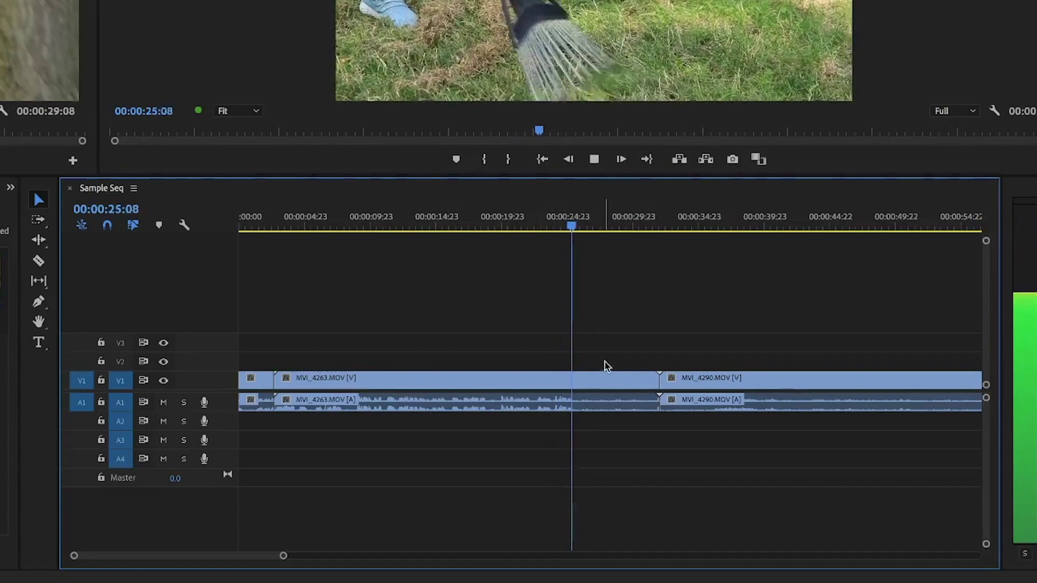
pyautogui.press('space')
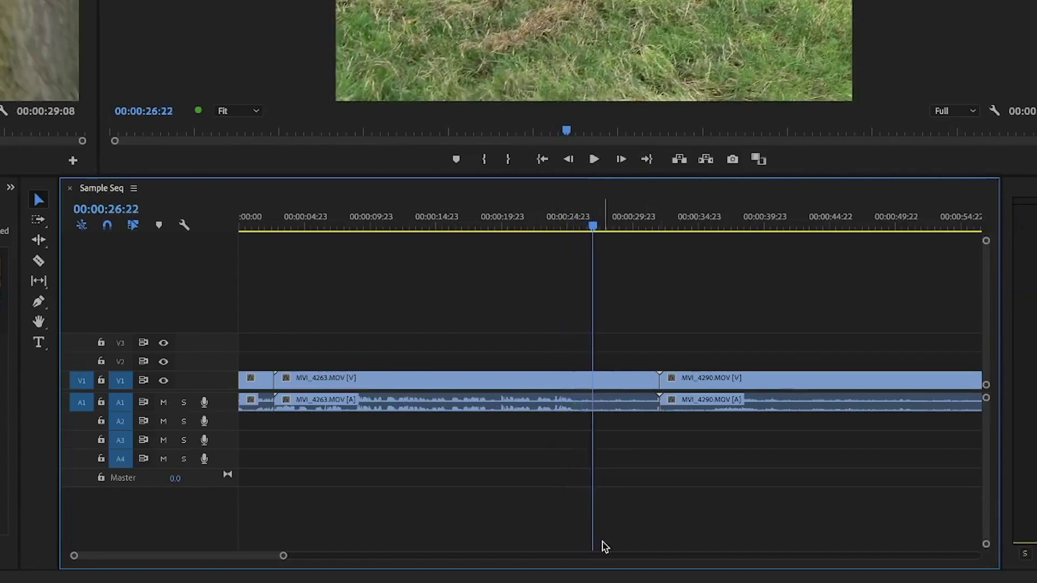
pyautogui.press('c')
pyautogui.click(576, 394)
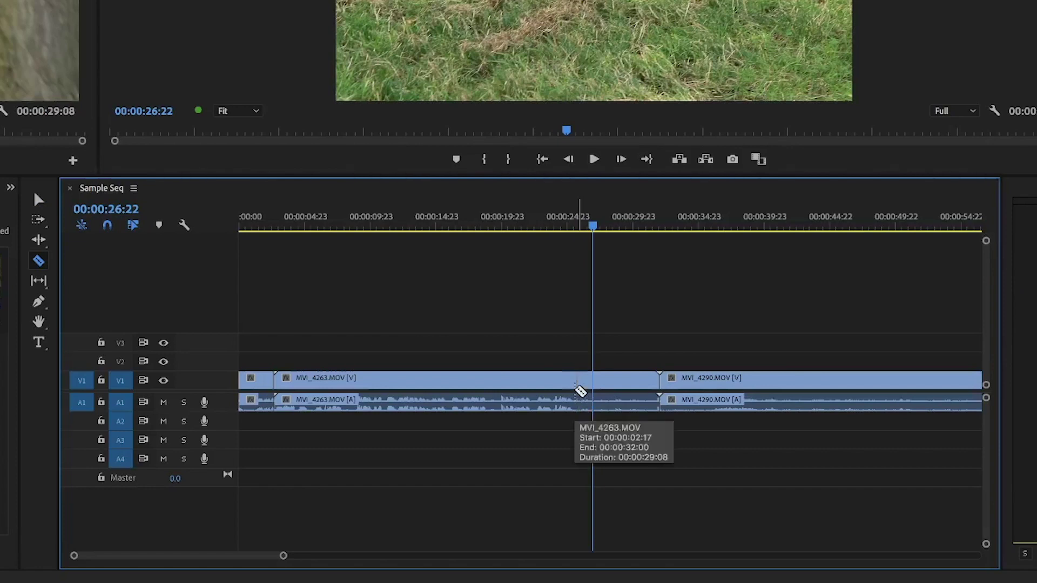
pyautogui.click(39, 262)
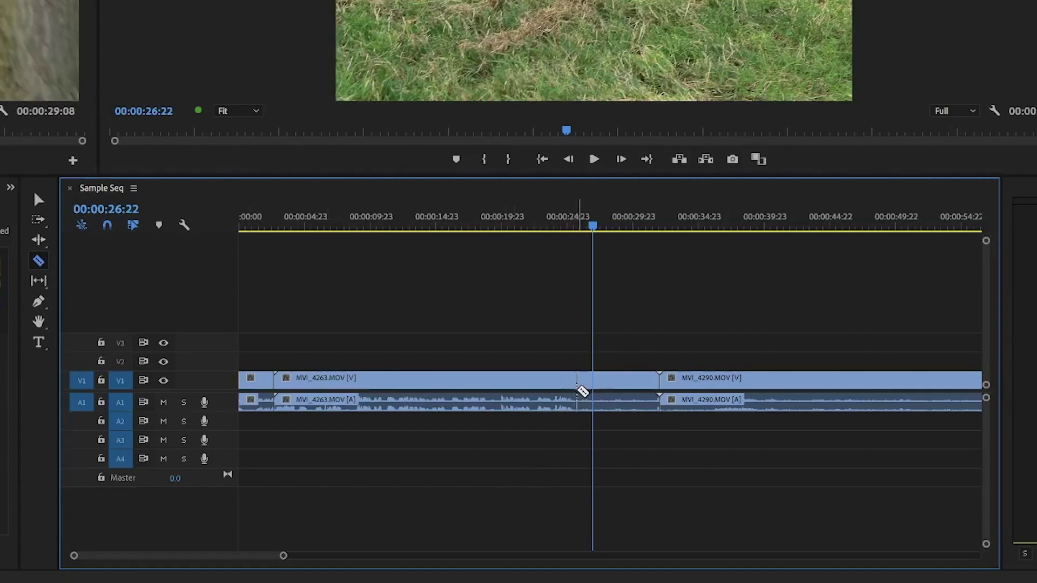
pyautogui.click(578, 387)
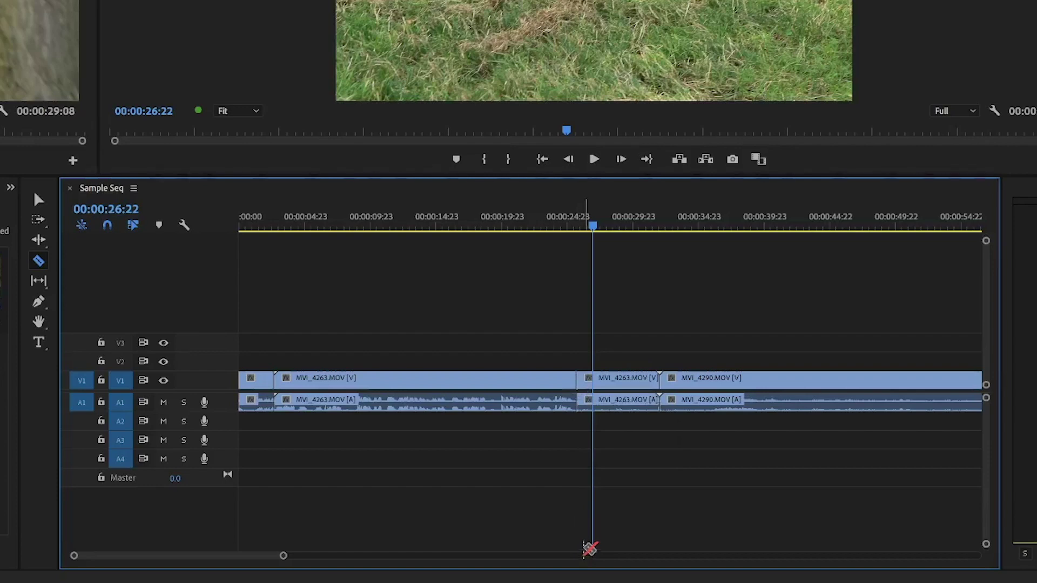
pyautogui.press('v')
pyautogui.moveTo(490, 226); pyautogui.dragTo(470, 227)
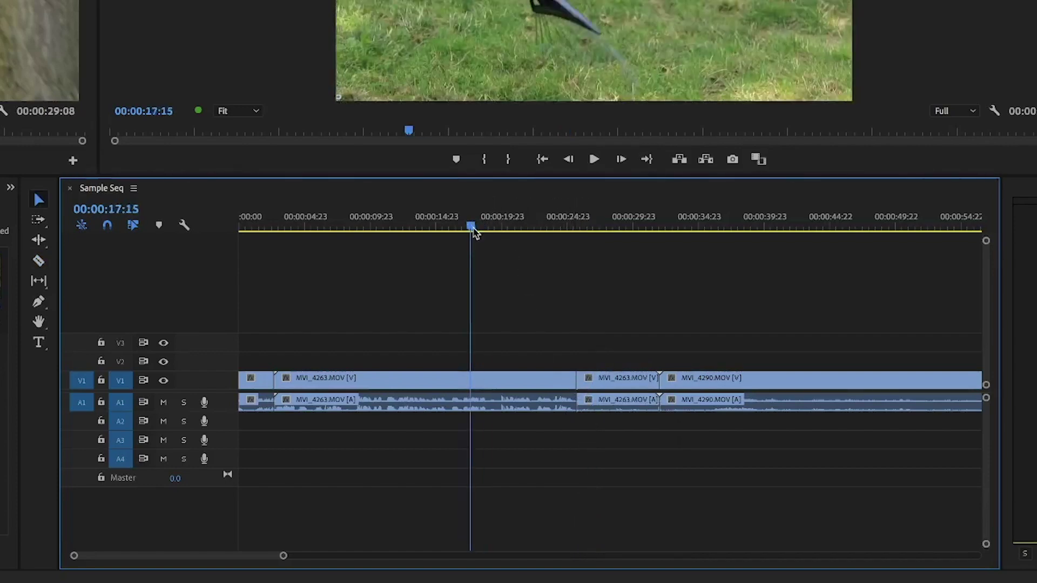
pyautogui.press('-')
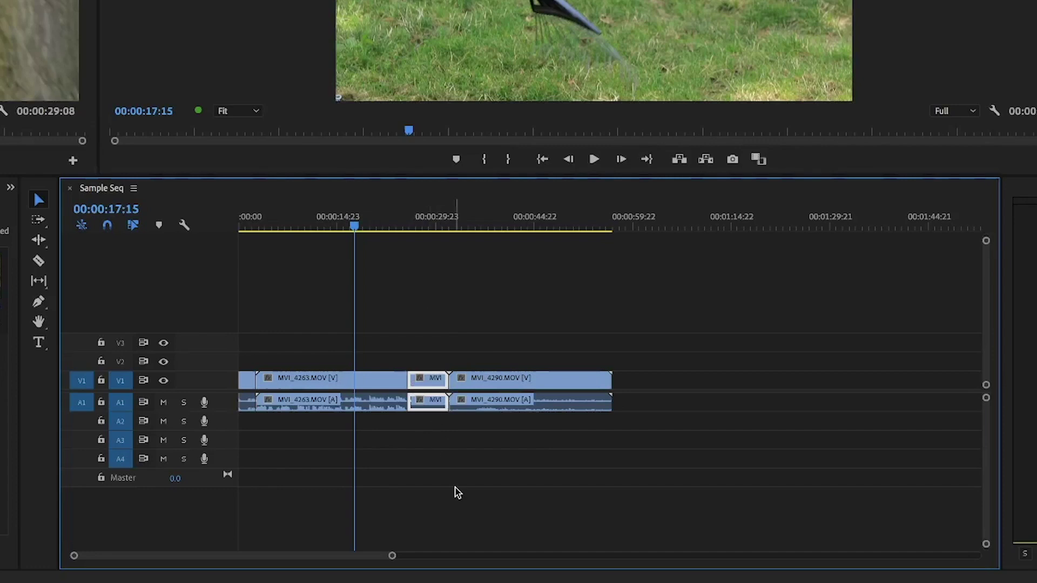
pyautogui.press('Delete')
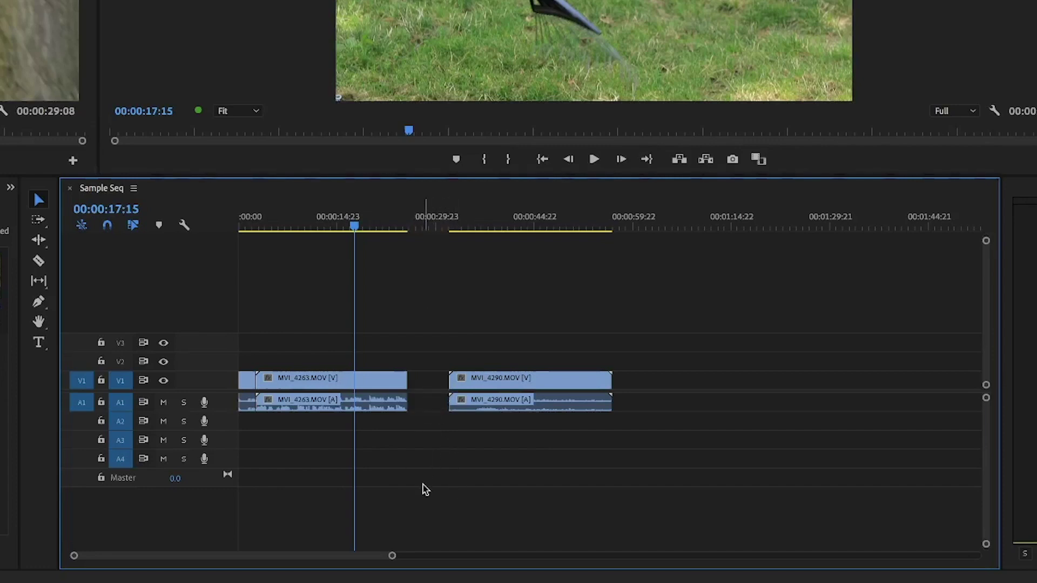
pyautogui.hotkey('ctrl', 'z')
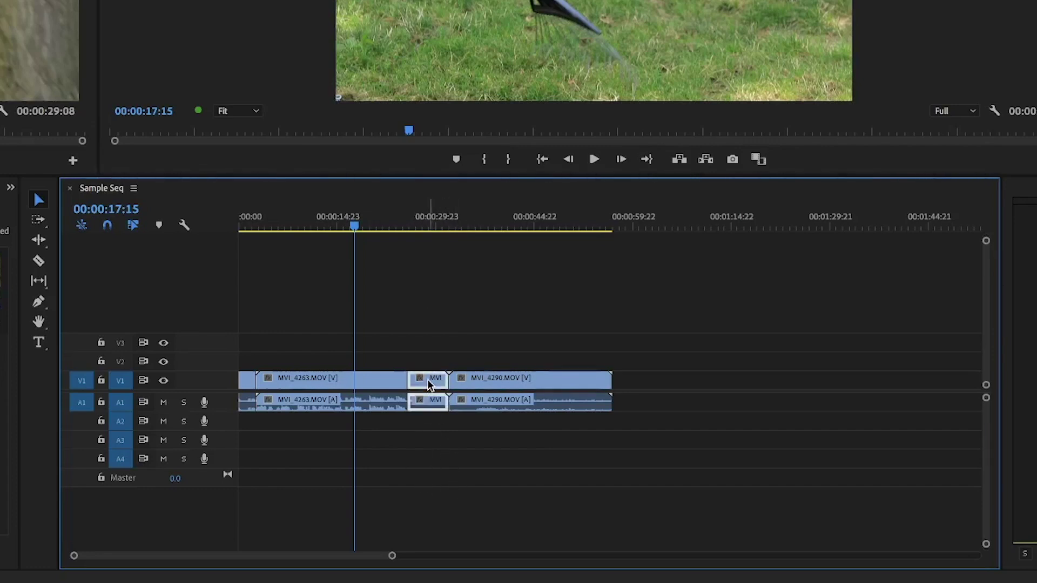
pyautogui.rightClick(427, 379)
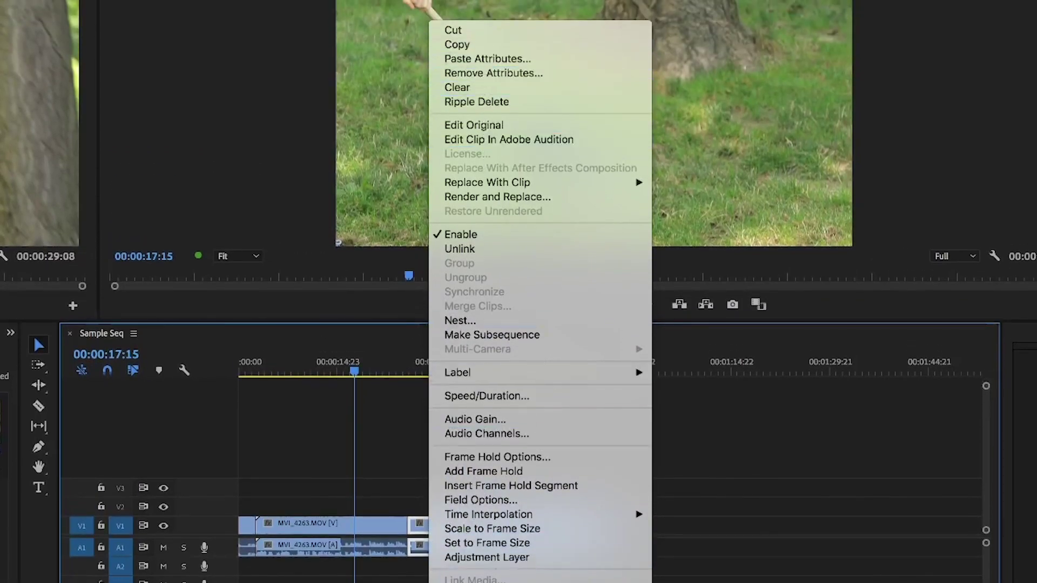
pyautogui.click(501, 106)
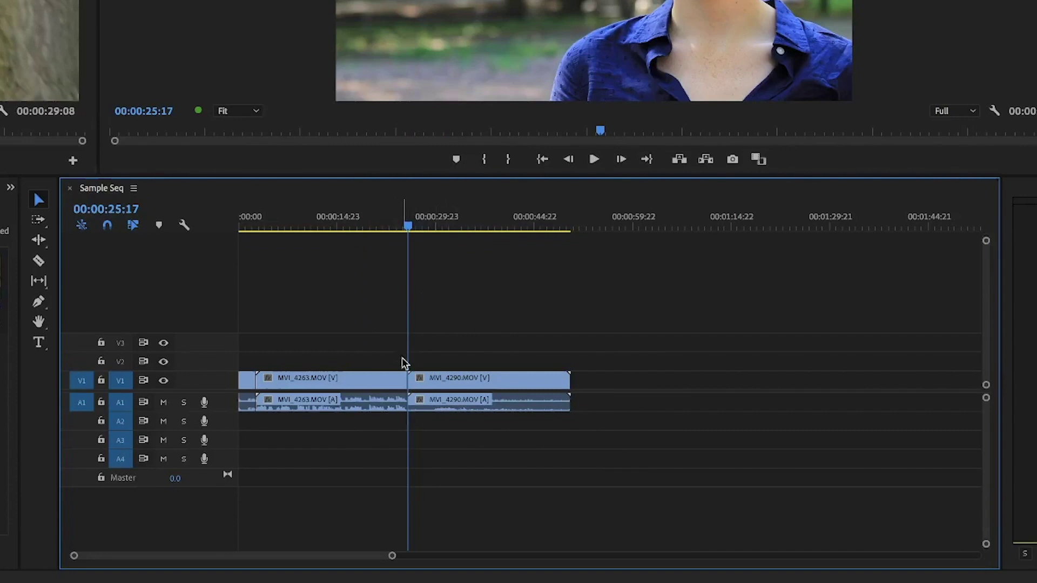
pyautogui.press(',')
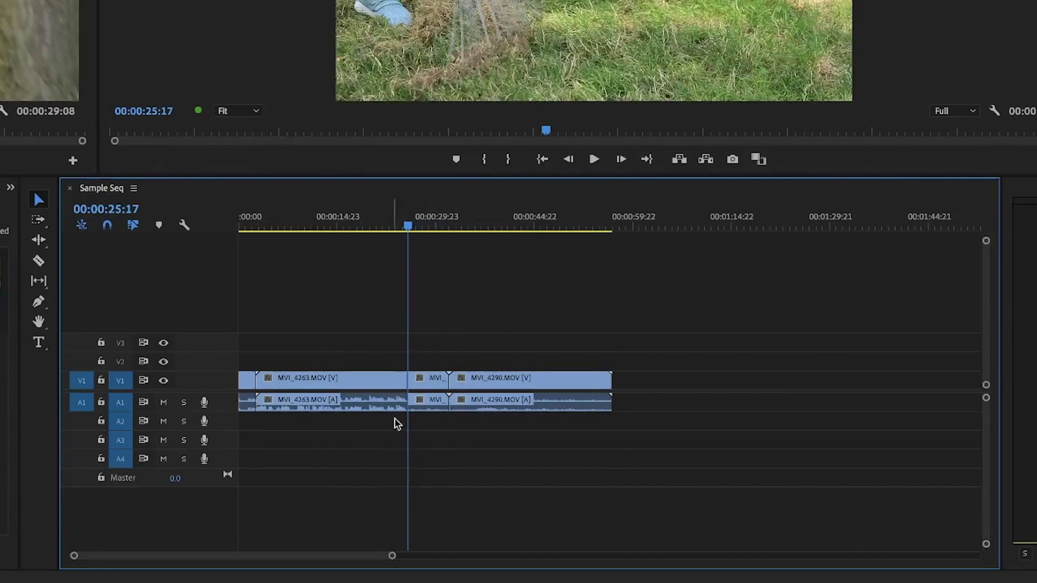
pyautogui.click(429, 378)
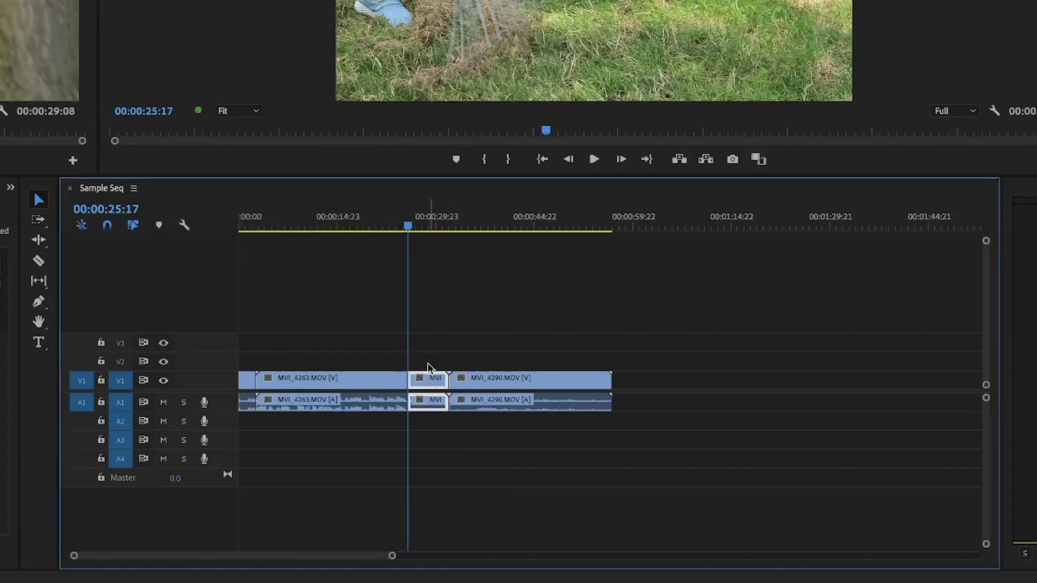
pyautogui.press('Delete')
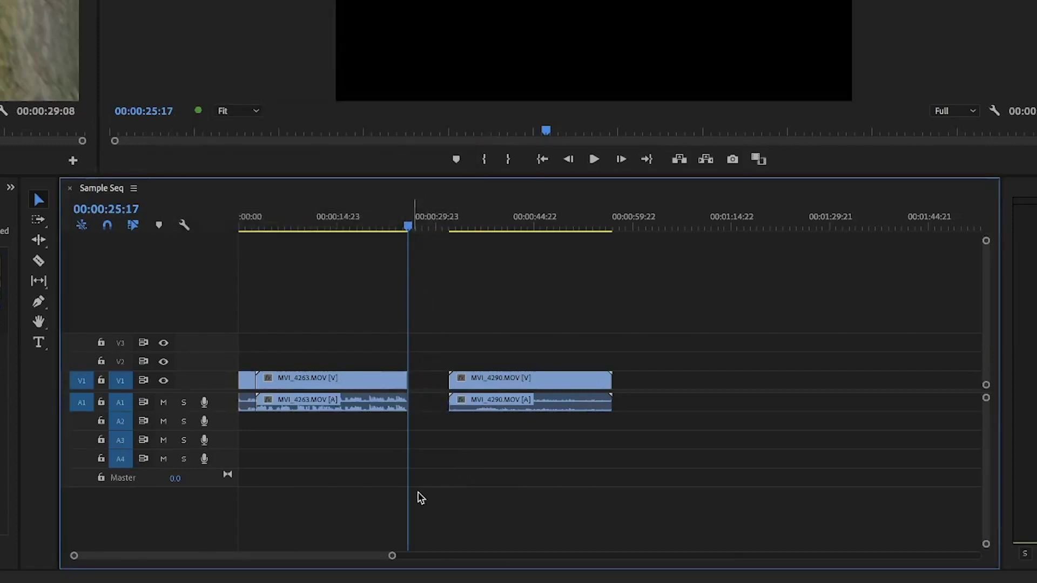
# - Delete the gap between MVI_4263 and MVI_4290 so they meet at about 00:00:25:17
pyautogui.click(421, 382)
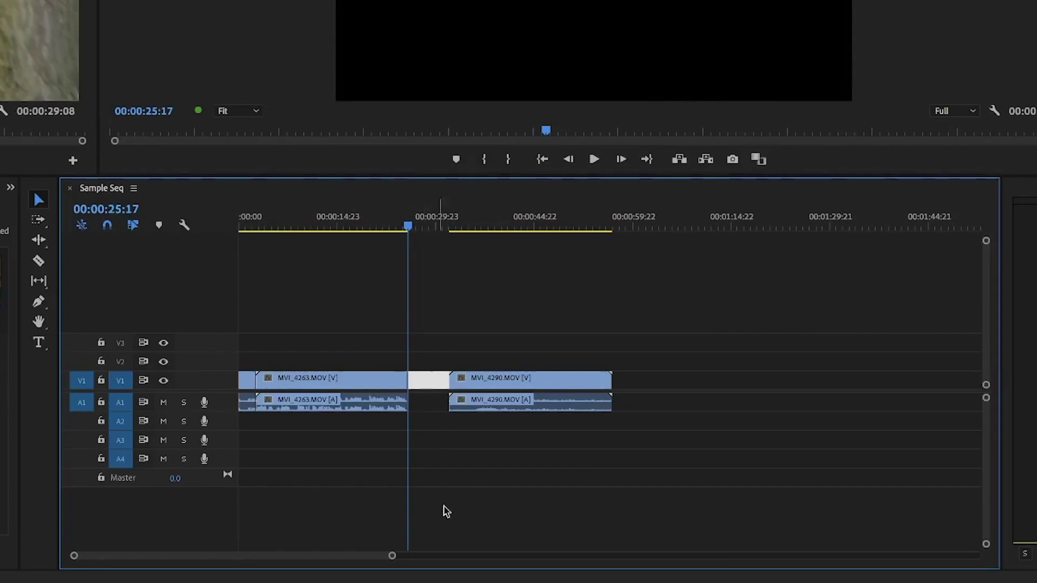
pyautogui.click(442, 463)
pyautogui.moveTo(487, 384); pyautogui.dragTo(451, 388)
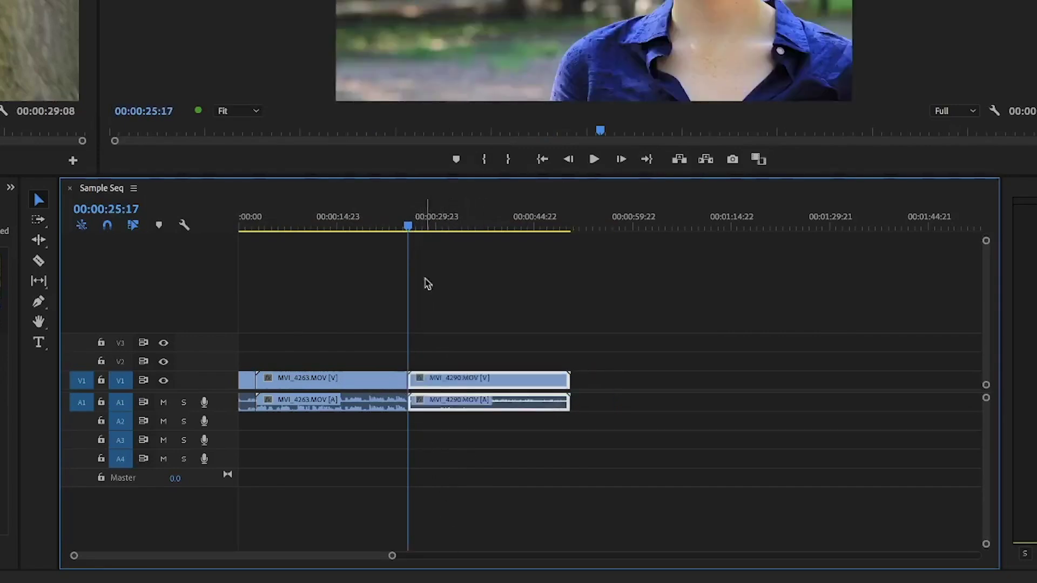
pyautogui.click(409, 225)
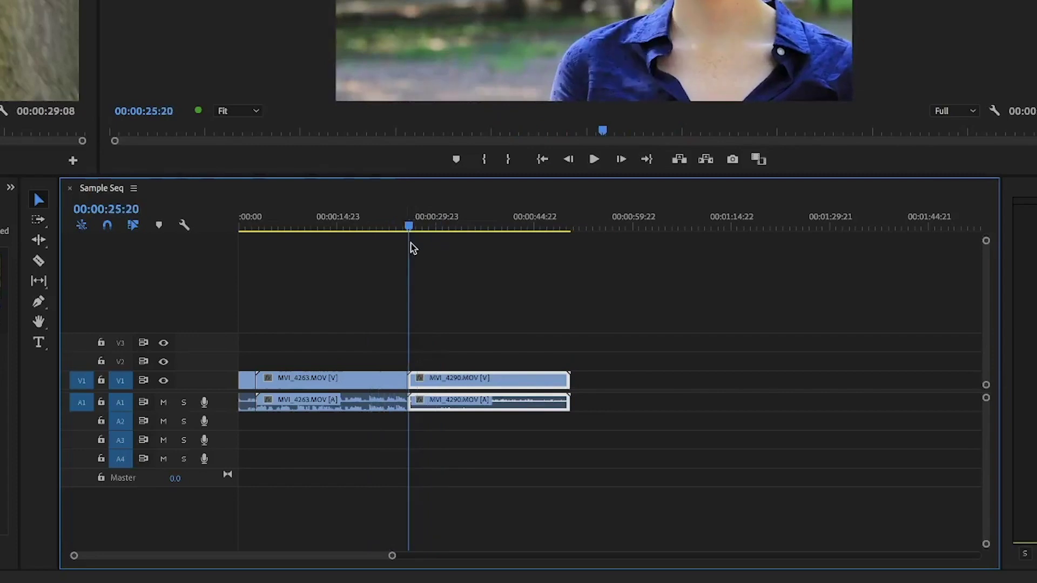
pyautogui.hotkey('ctrl', 'z')
pyautogui.click(430, 384)
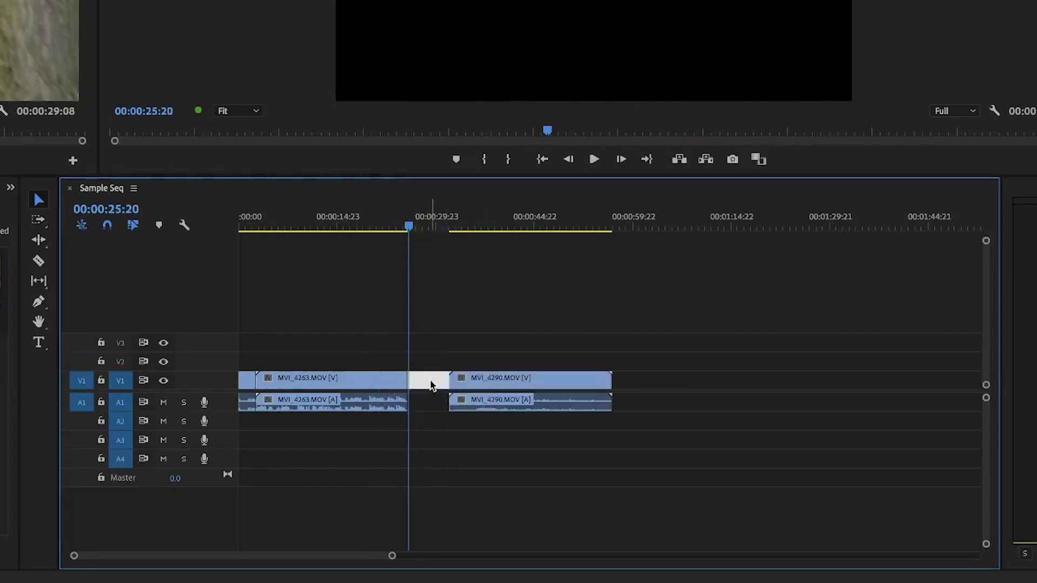
pyautogui.press('Delete')
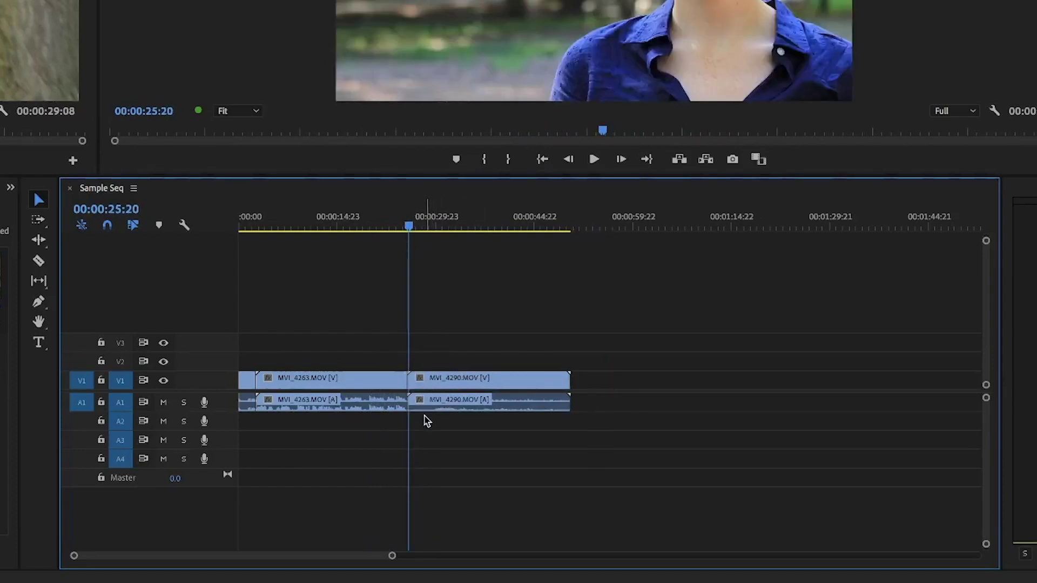
pyautogui.moveTo(379, 222); pyautogui.dragTo(344, 371)
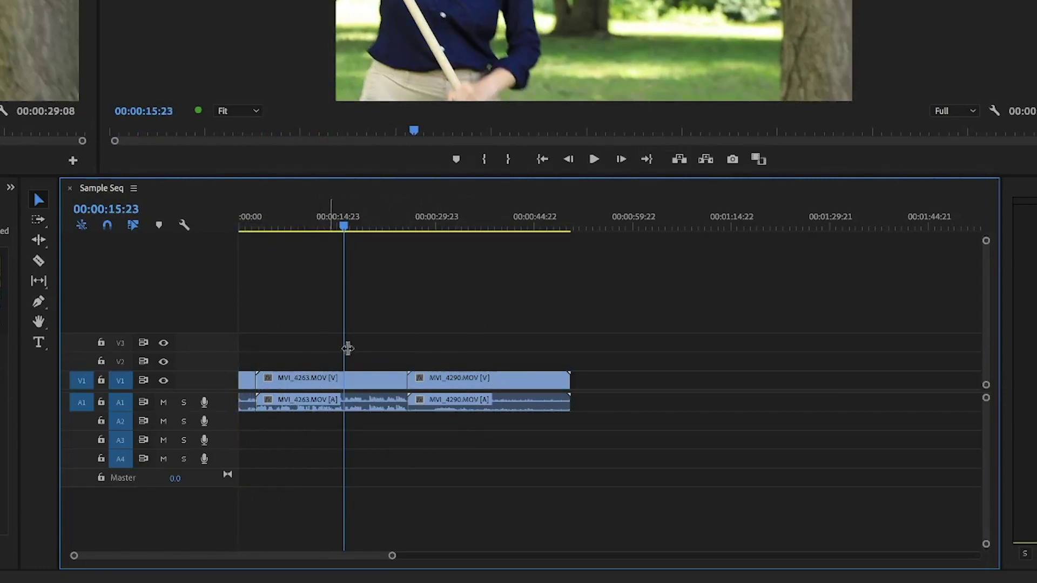
# - Razor-cut MVI_4290 a few seconds before its end and delete the tail piece
pyautogui.press('c')
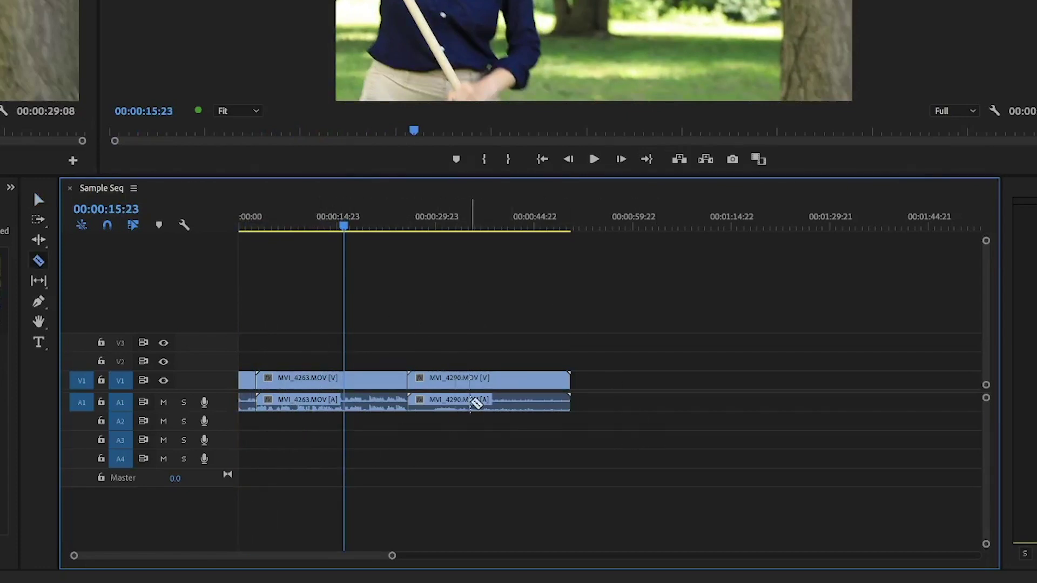
pyautogui.click(531, 389)
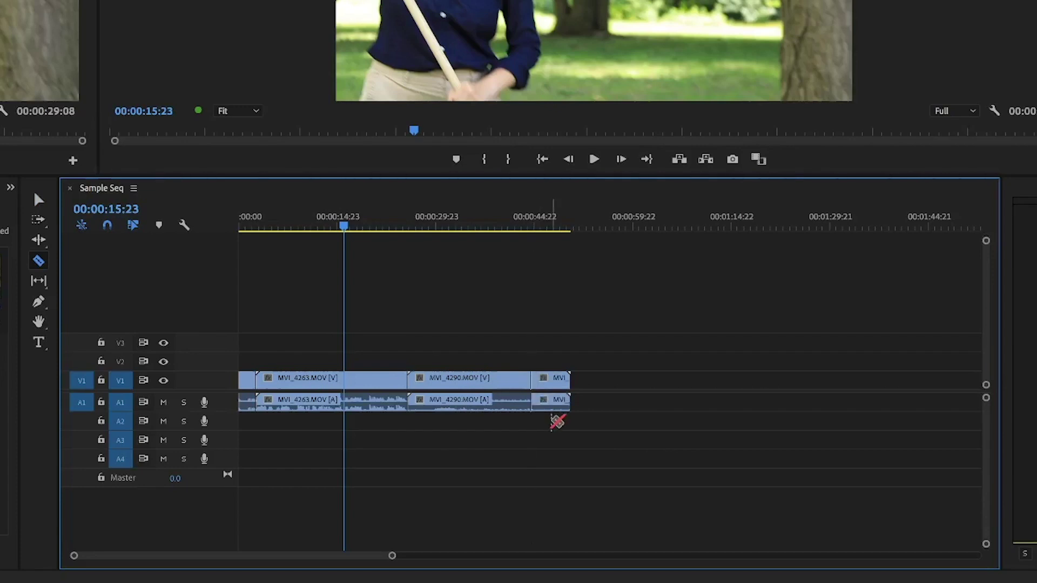
pyautogui.press('v')
pyautogui.press('Delete')
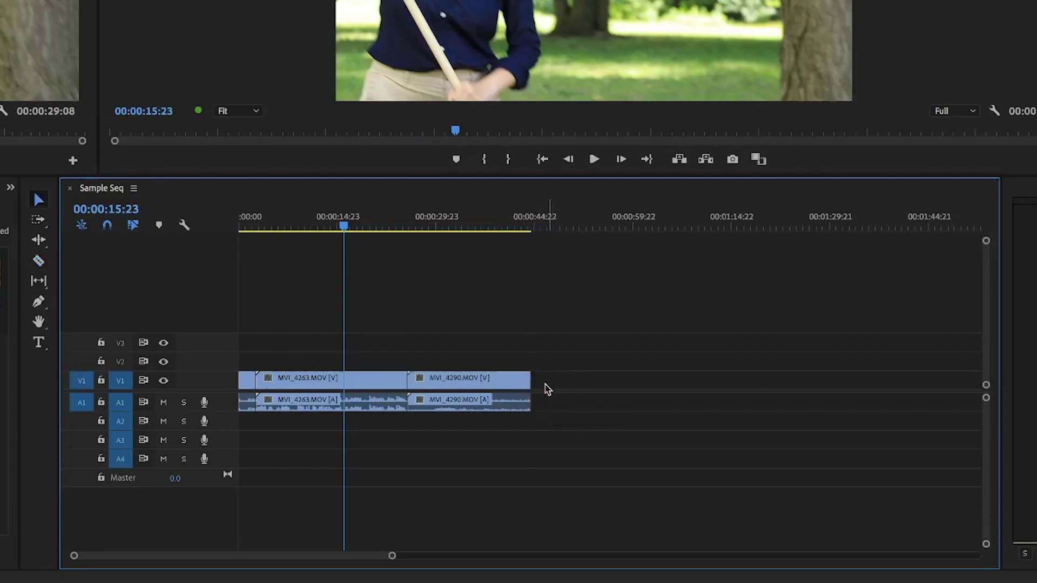
# - Play Sample Seq back from the start
pyautogui.moveTo(309, 235); pyautogui.dragTo(227, 235)
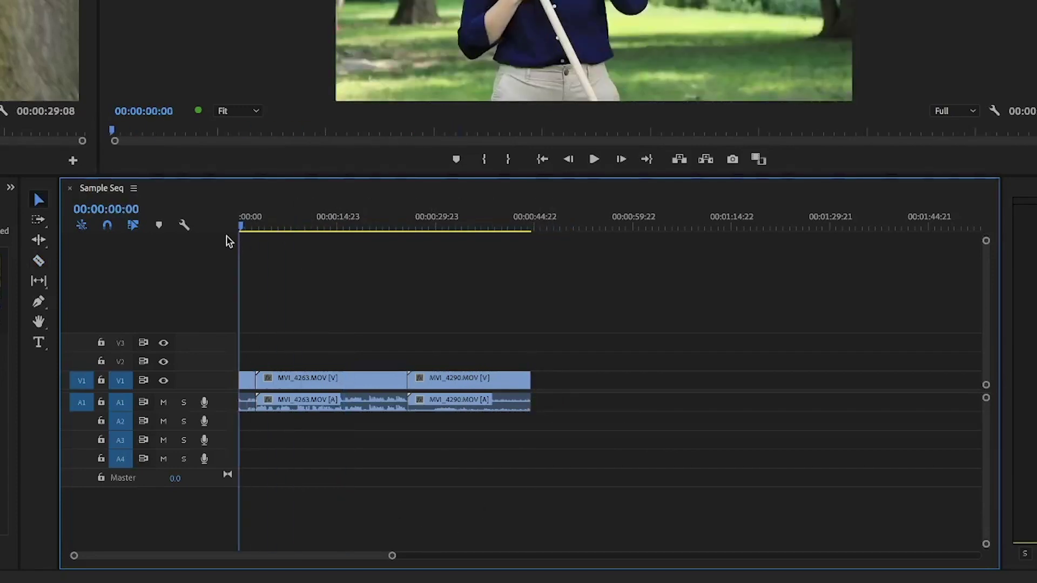
pyautogui.press('space')
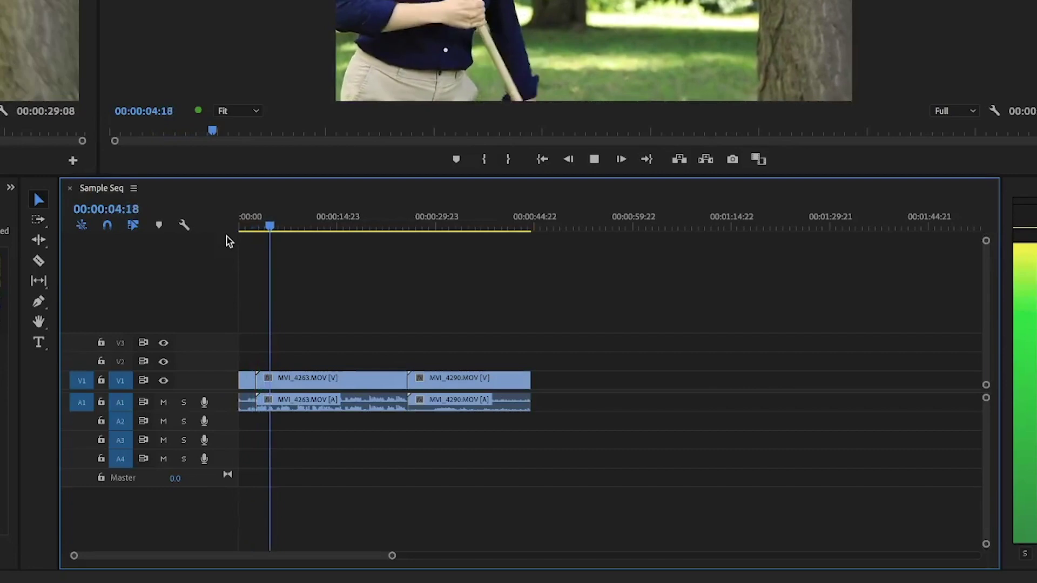
pyautogui.press('space')
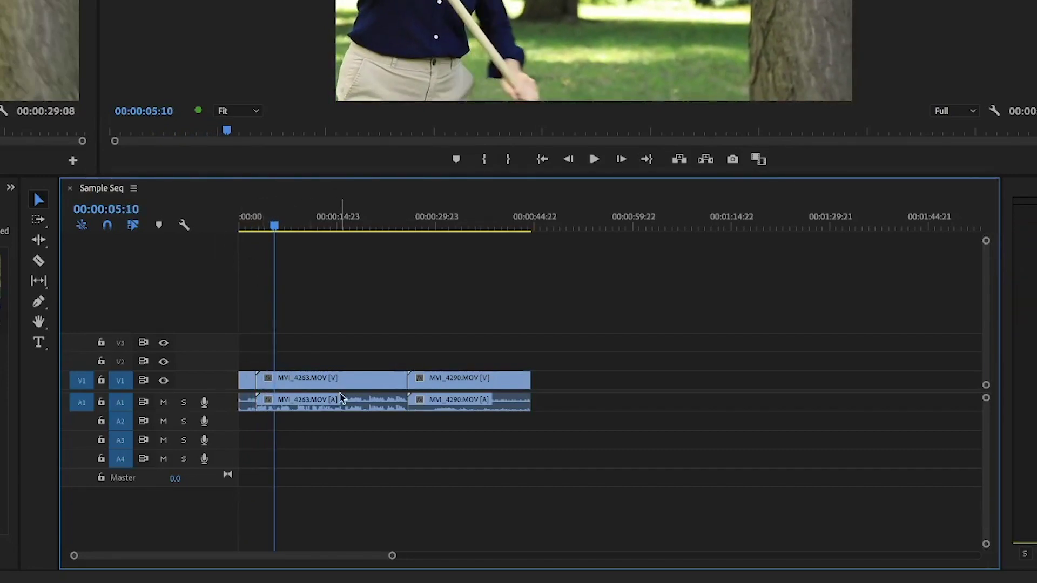